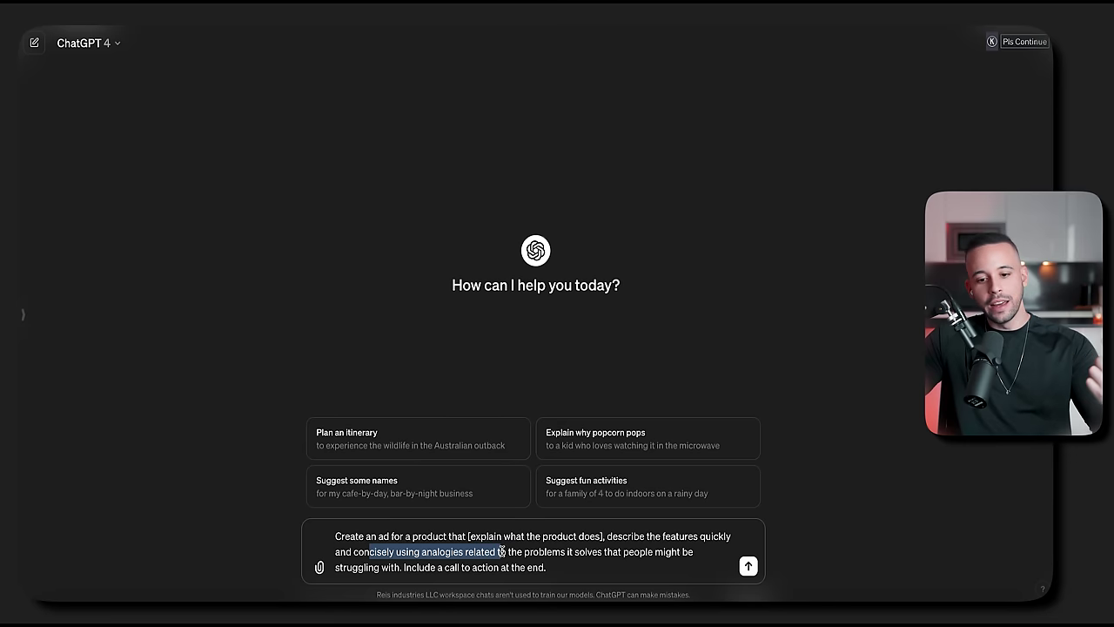
left_click(701, 549)
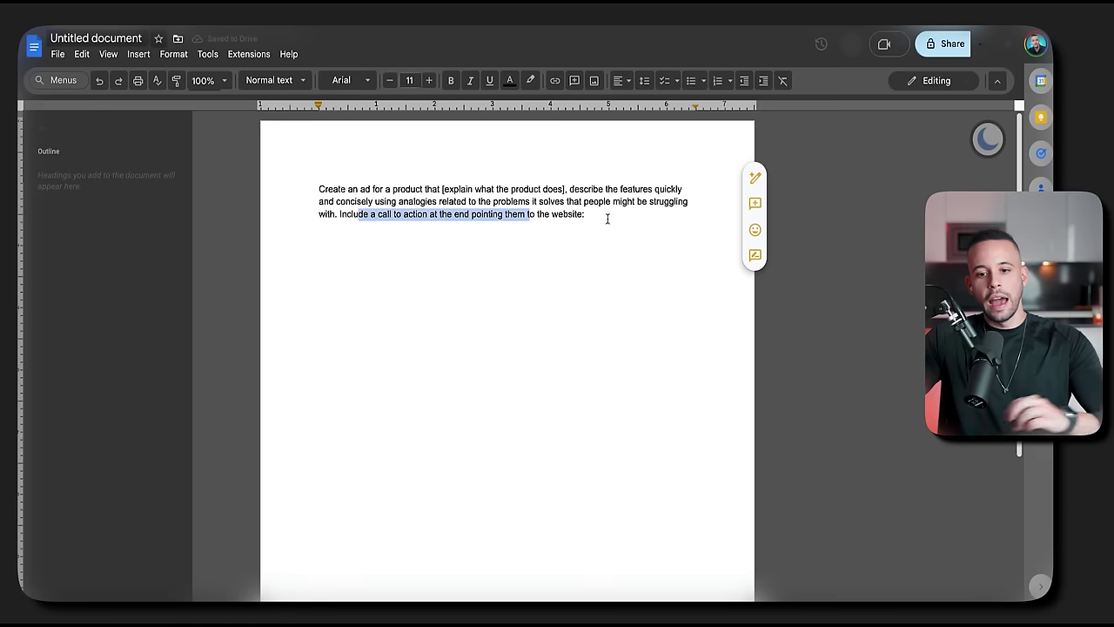
left_click(623, 213)
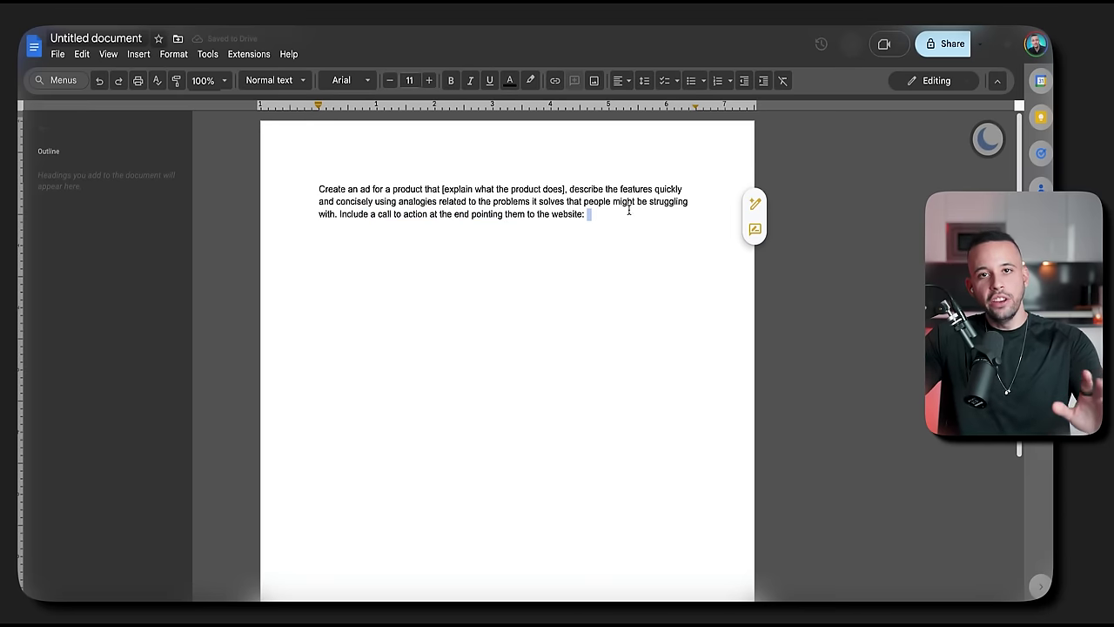
left_click_drag(357, 214, 600, 217)
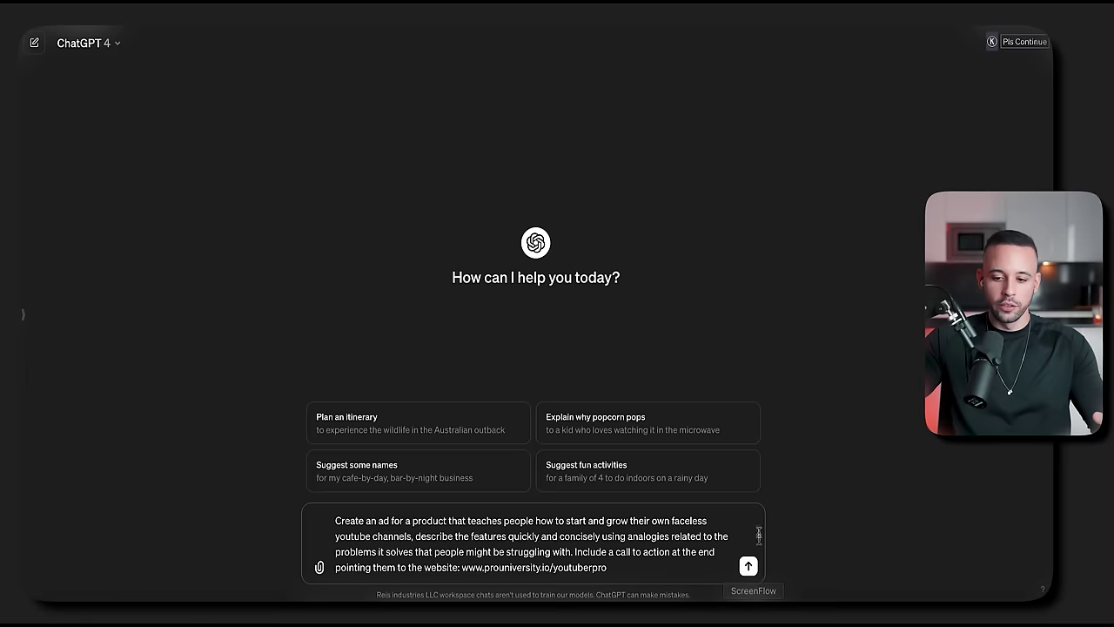
left_click(748, 567)
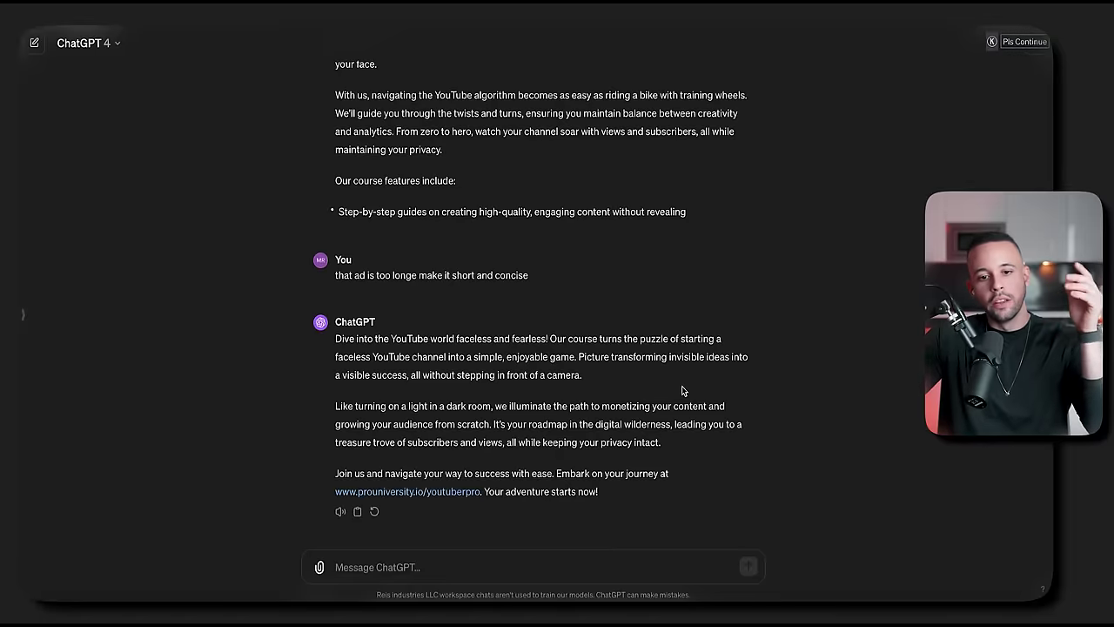
Review the first ad response and the follow-up message asking for a short and concise version.
scroll(681, 387, "up", 5)
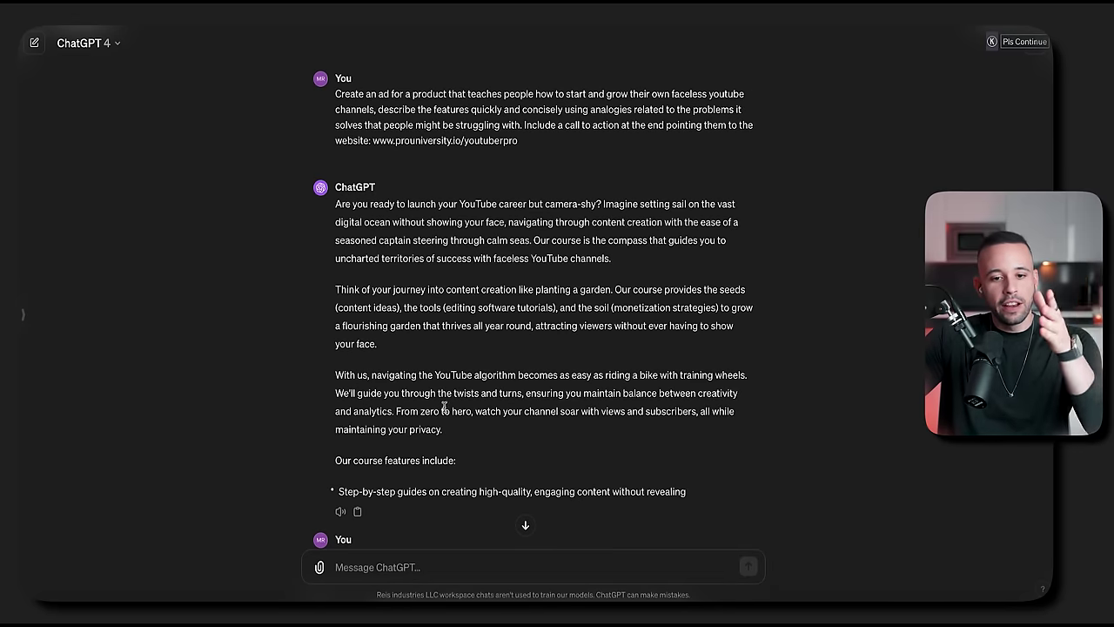
left_click_drag(333, 202, 778, 491)
left_click(676, 489)
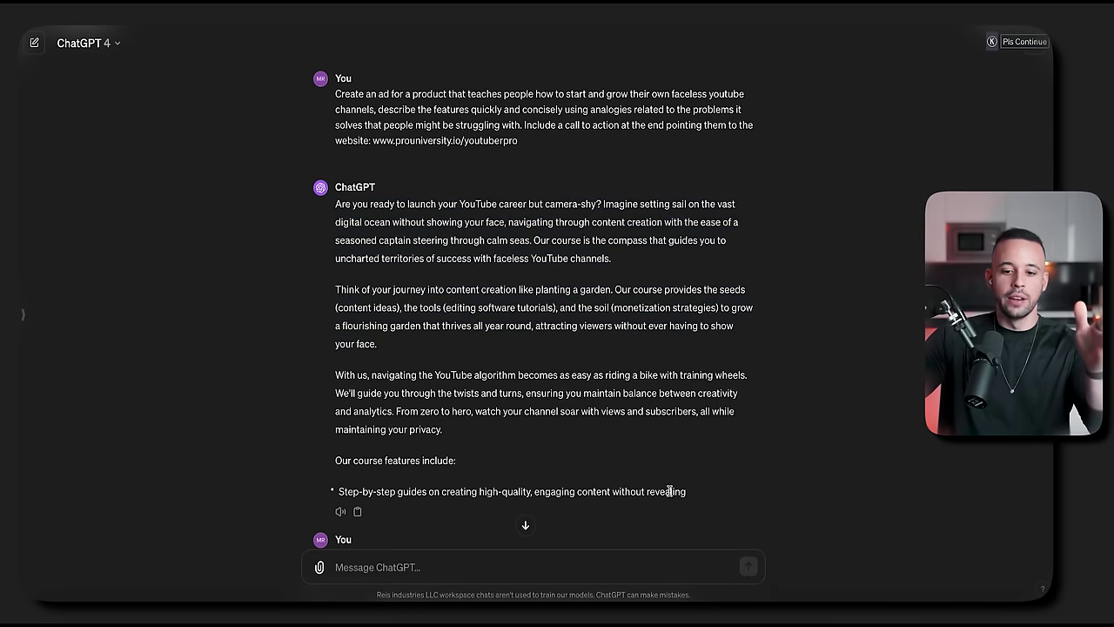
scroll(476, 293, "down", 2)
left_click_drag(523, 312, 672, 314)
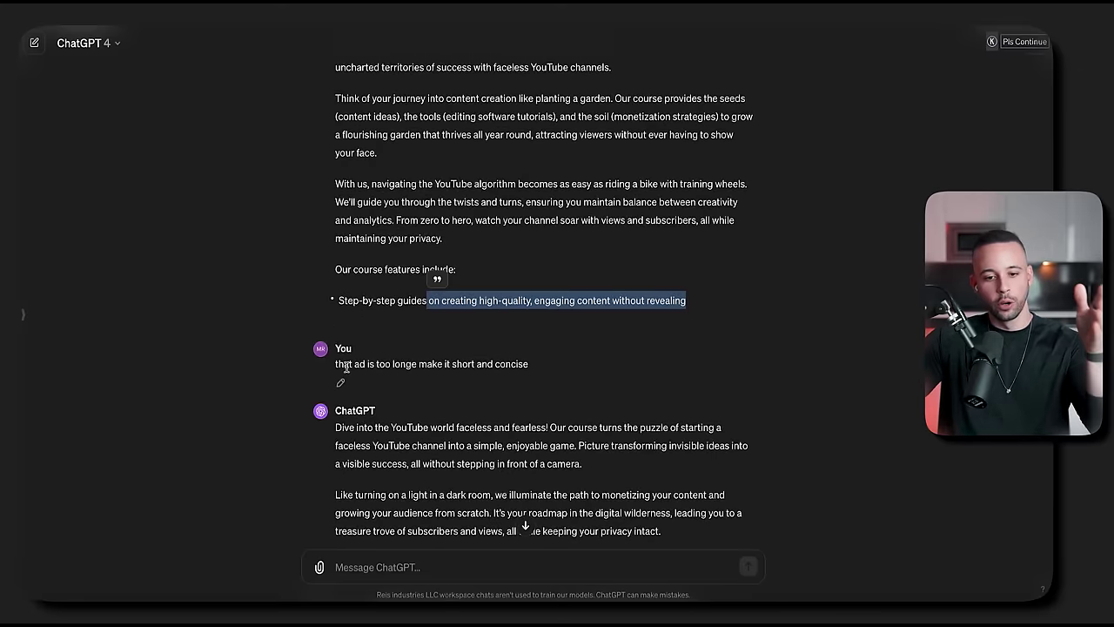
left_click_drag(337, 364, 460, 374)
left_click(595, 368)
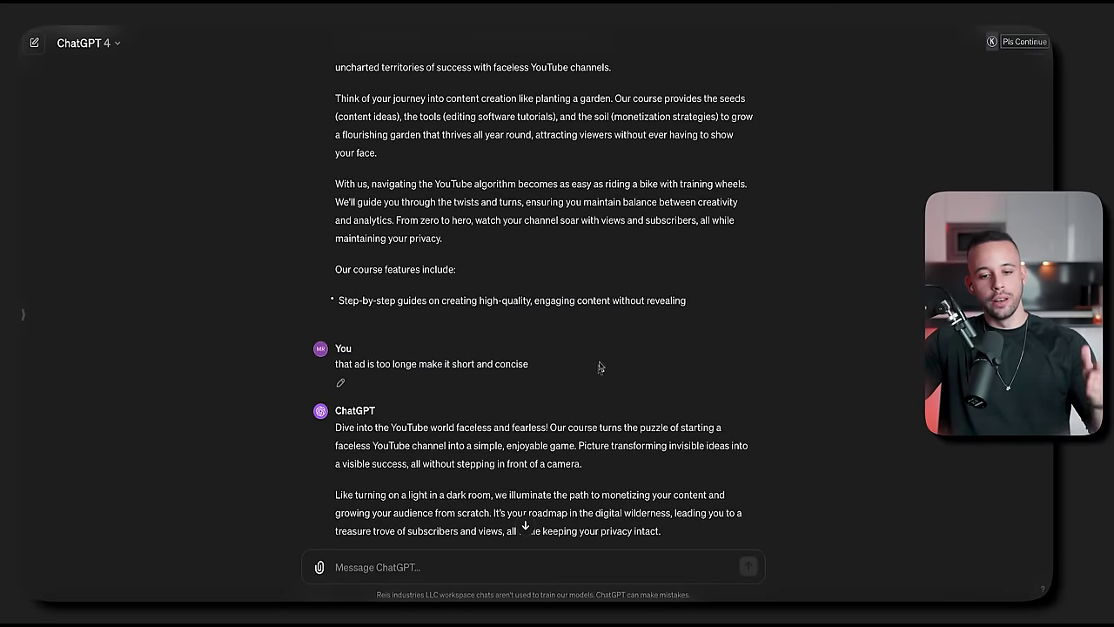
Read through the shortened ad, from its opening hook and analogies to the closing call to action.
scroll(584, 409, "down", 1)
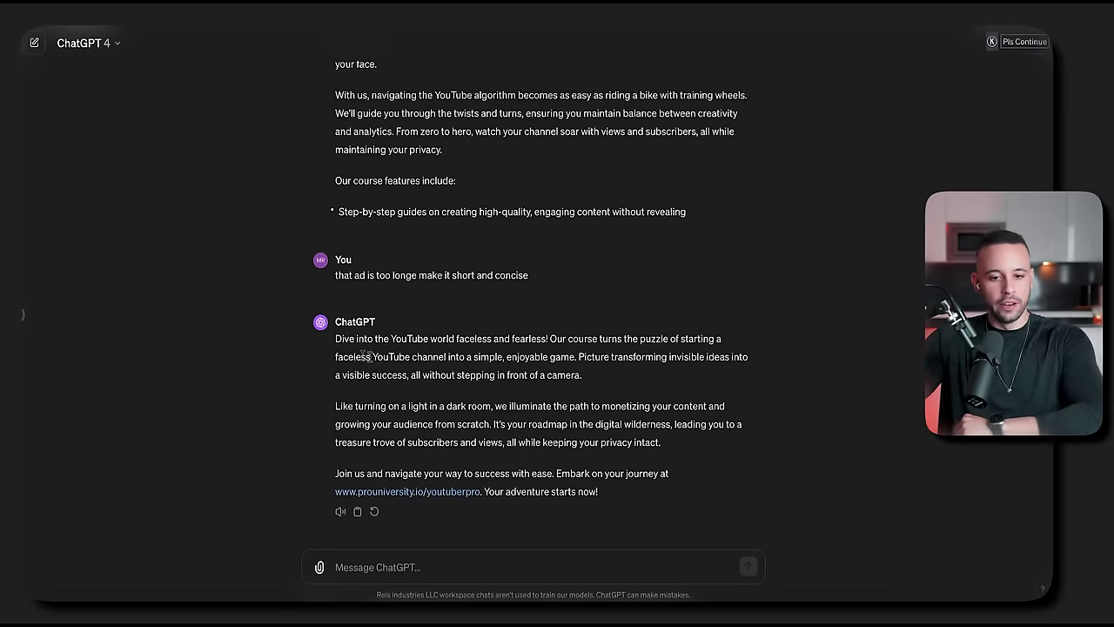
left_click_drag(367, 338, 703, 342)
left_click(617, 351)
left_click(701, 341)
left_click_drag(336, 338, 632, 373)
left_click(663, 386)
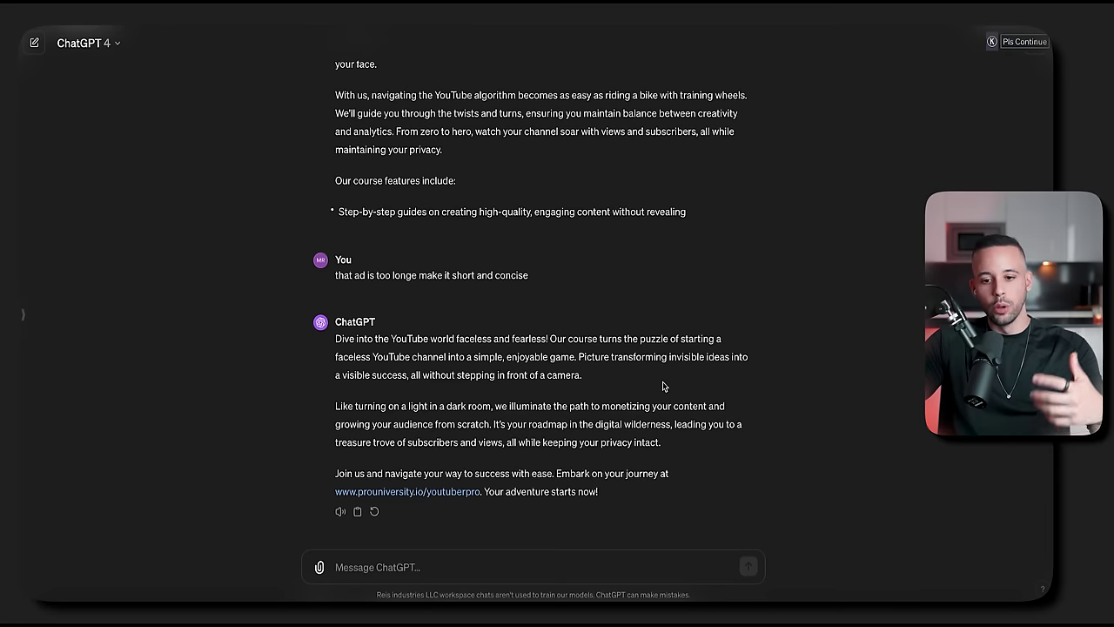
left_click_drag(548, 357, 755, 390)
left_click(755, 392)
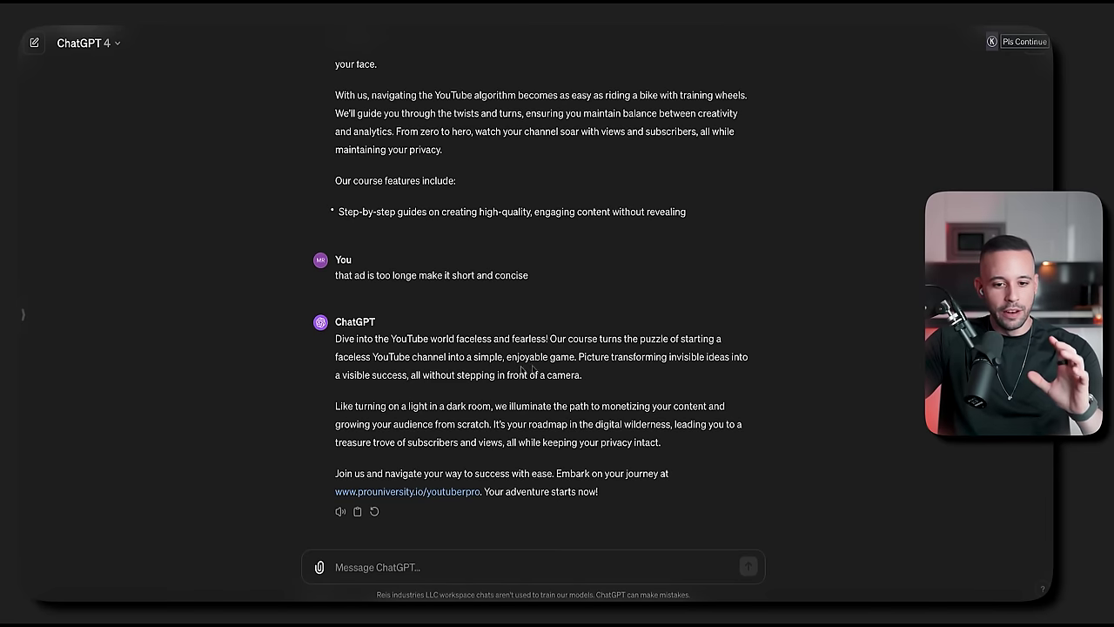
left_click_drag(305, 380, 542, 377)
left_click(637, 383)
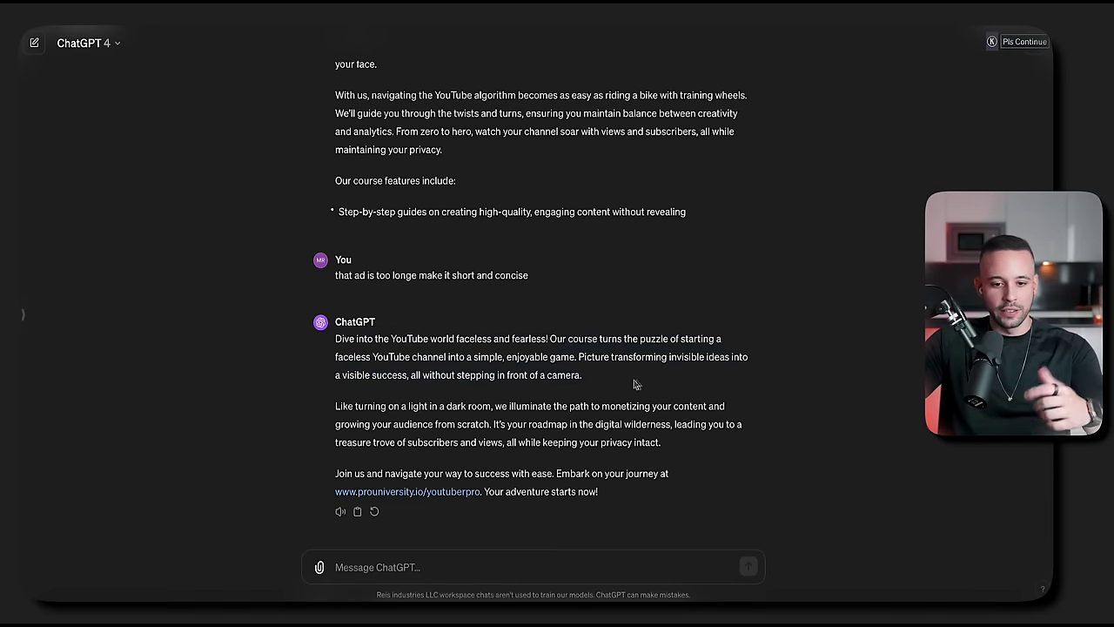
left_click_drag(332, 339, 555, 472)
left_click(680, 479)
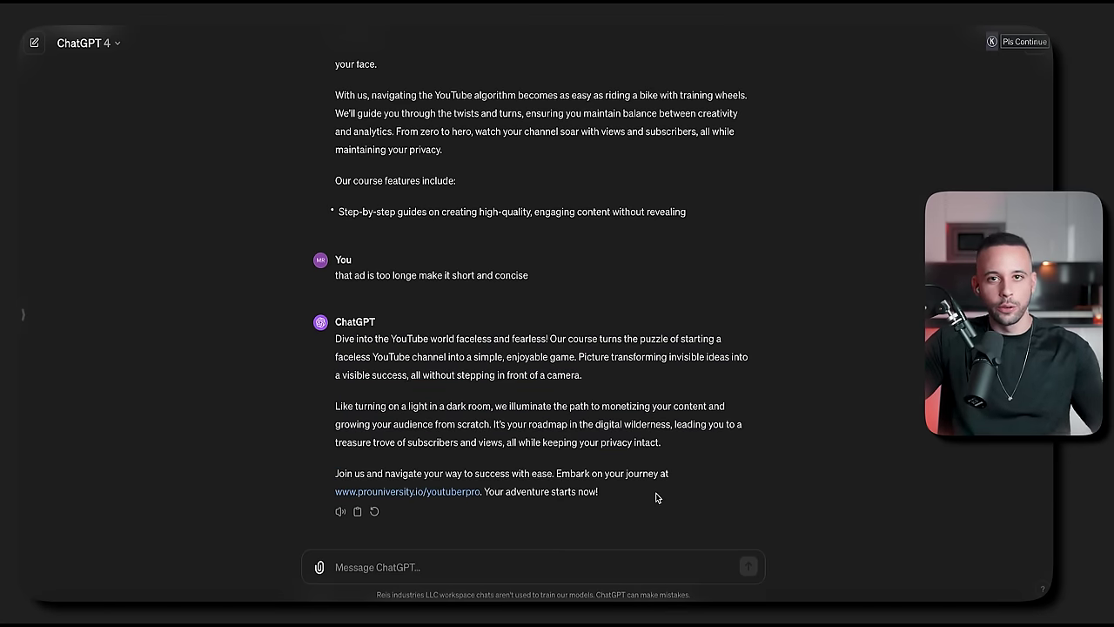
Copy the shortened ad from the chat into the Google Docs document below the prompt template and select it there.
left_click_drag(335, 339, 694, 484)
key("ctrl+c")
left_click(695, 485)
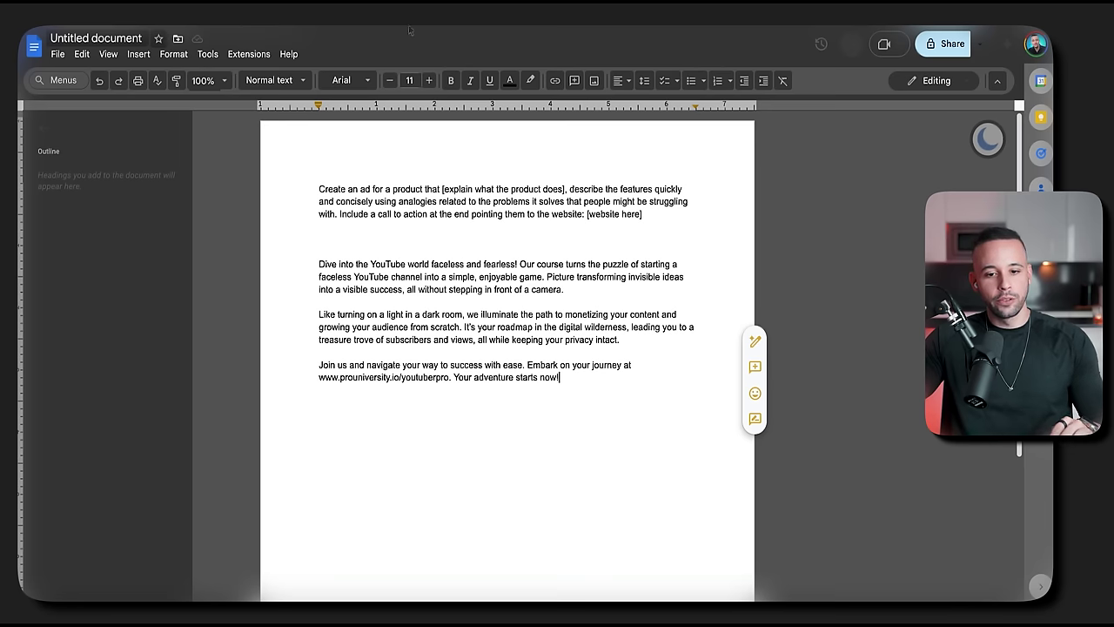
left_click_drag(562, 377, 336, 266)
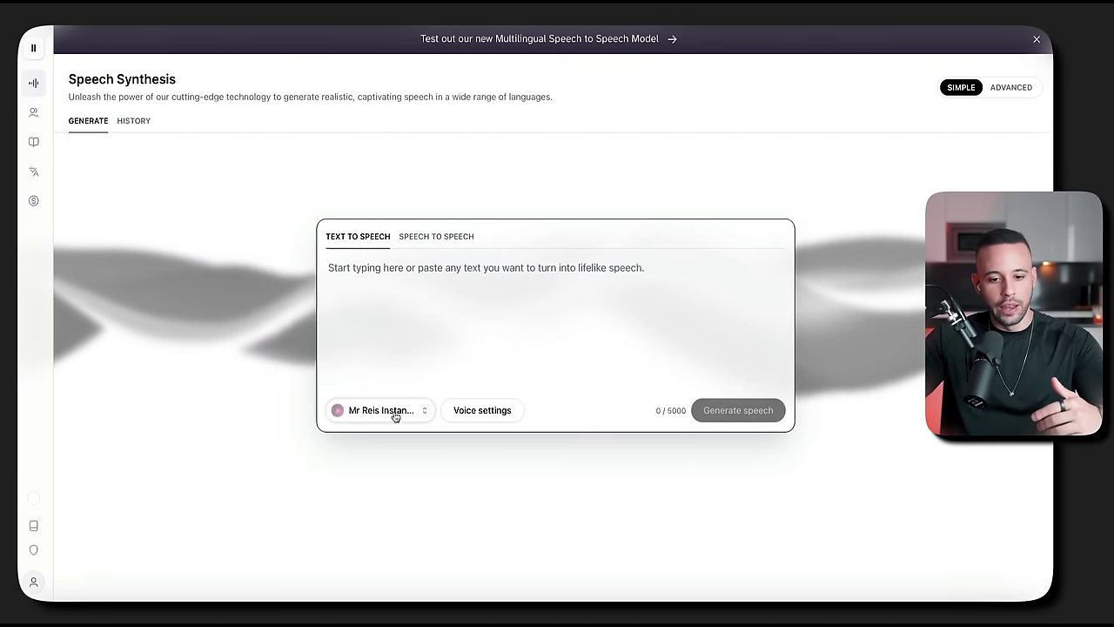
On the ElevenLabs Speech Synthesis page, browse the premade voices and play the preview of the Adam voice.
left_click(403, 414)
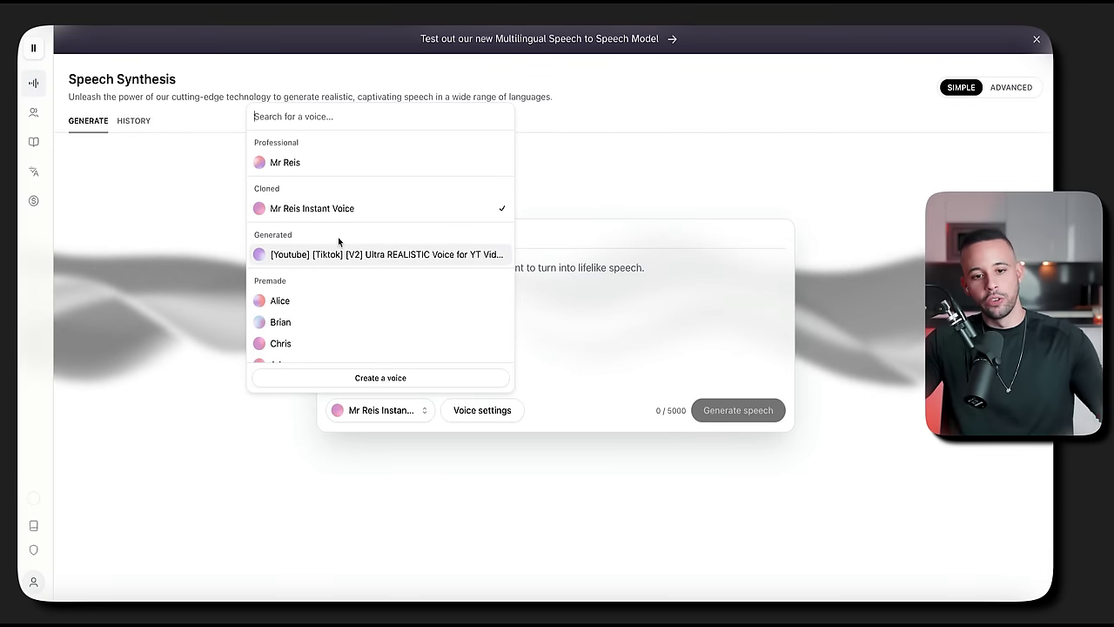
scroll(327, 248, "down", 2)
scroll(327, 248, "down", 1)
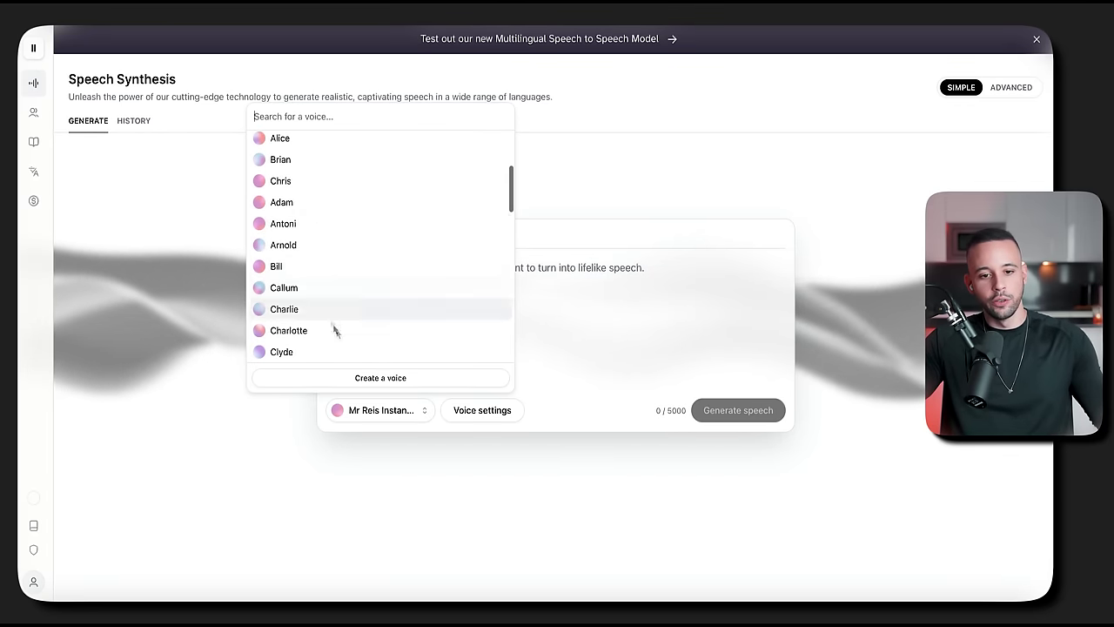
left_click(259, 202)
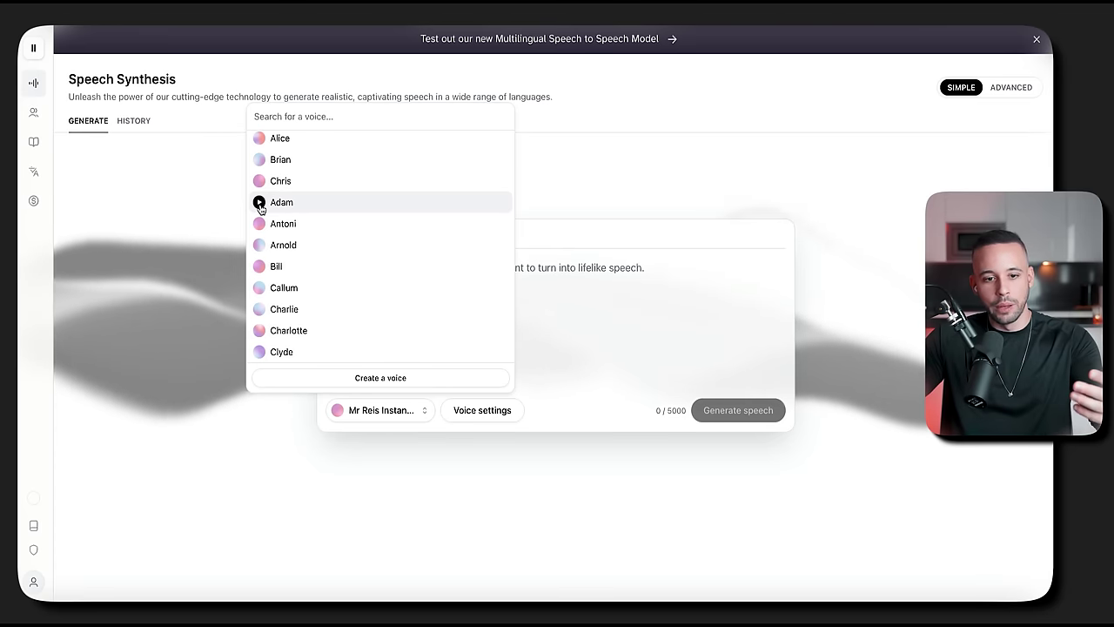
left_click(259, 202)
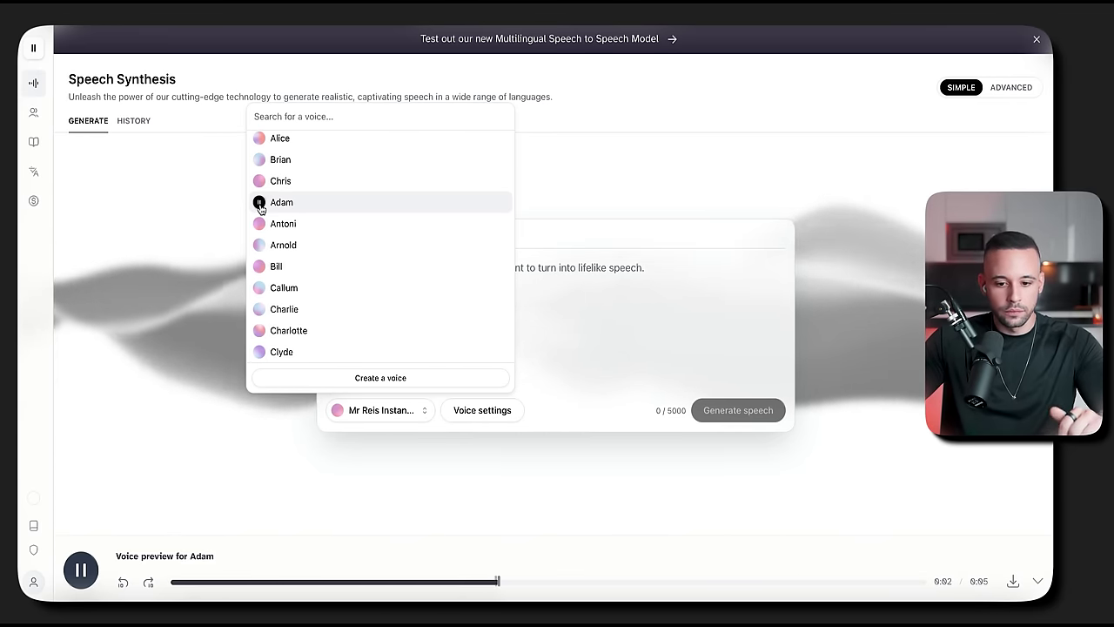
Paste the ad script into the text-to-speech field, remove the trailing blank line and check its character count.
left_click(641, 294)
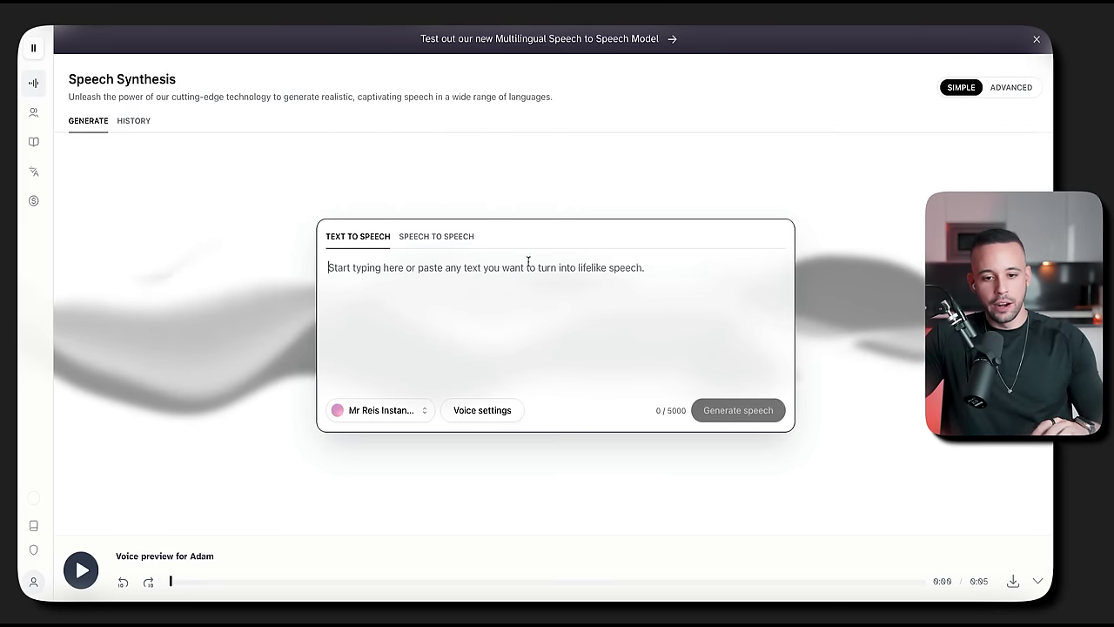
key("ctrl+v")
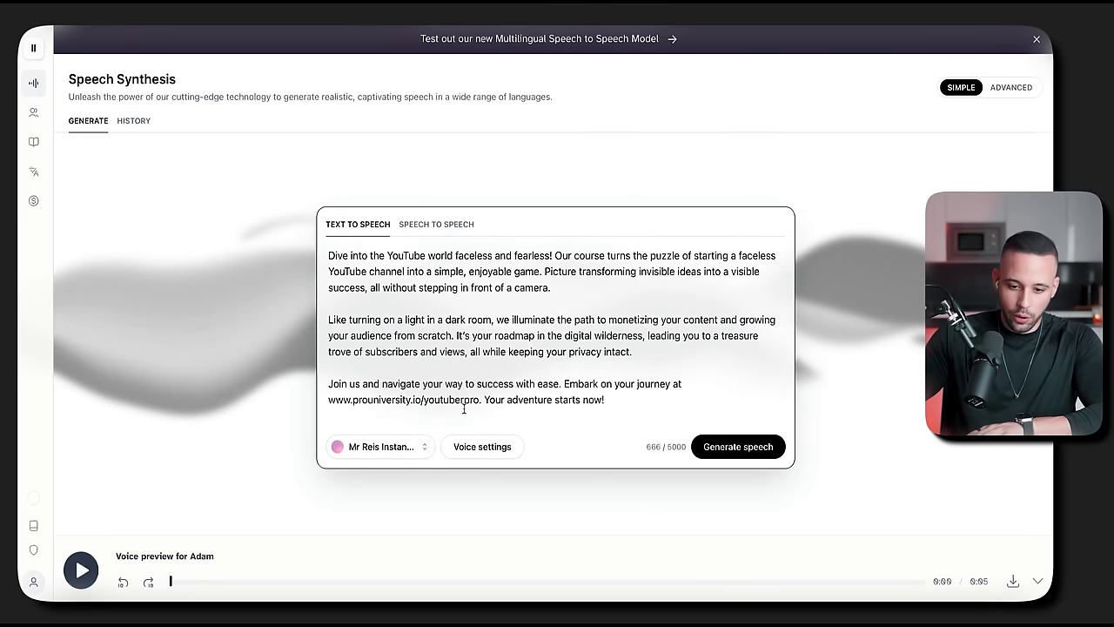
key("BackSpace")
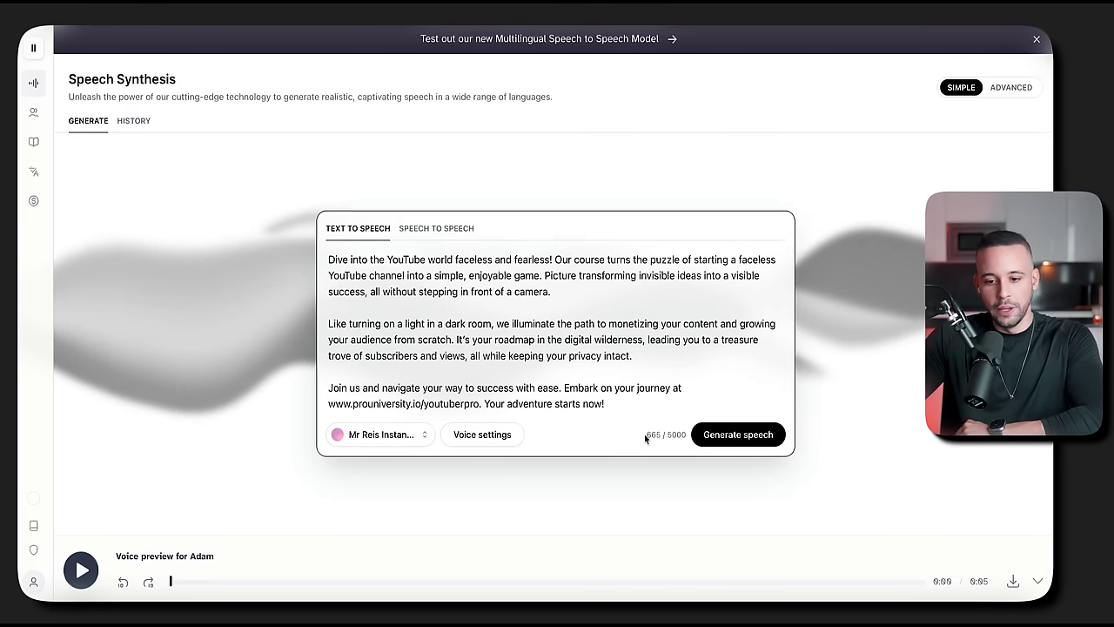
left_click_drag(331, 259, 643, 403)
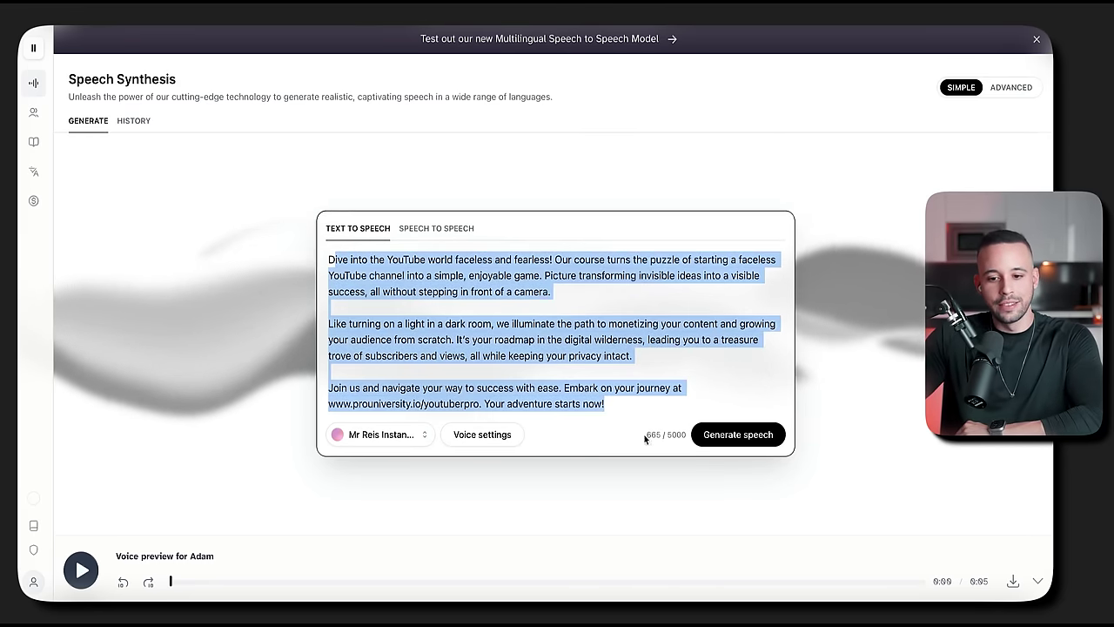
double_click(654, 434)
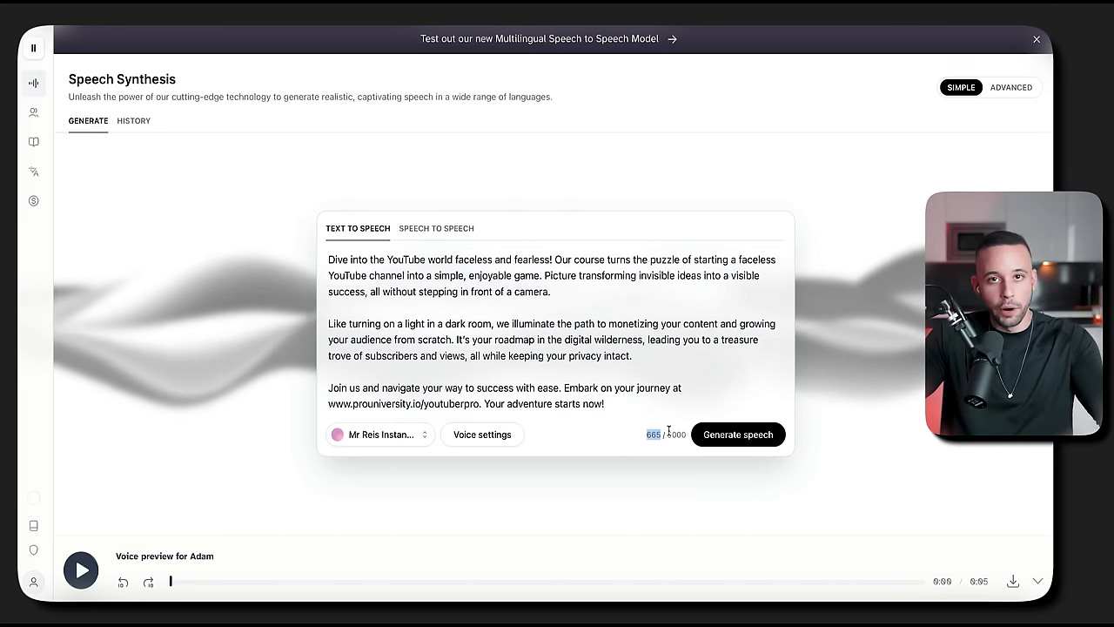
Generate speech from the ad script with the Adam voice and play the resulting voiceover.
left_click(753, 442)
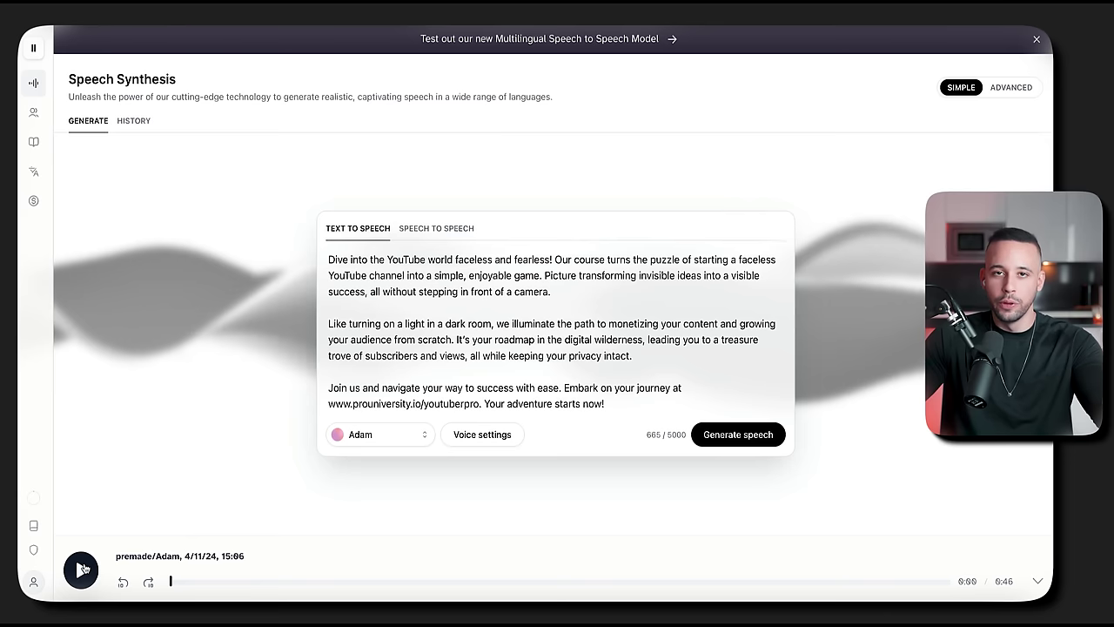
left_click(82, 569)
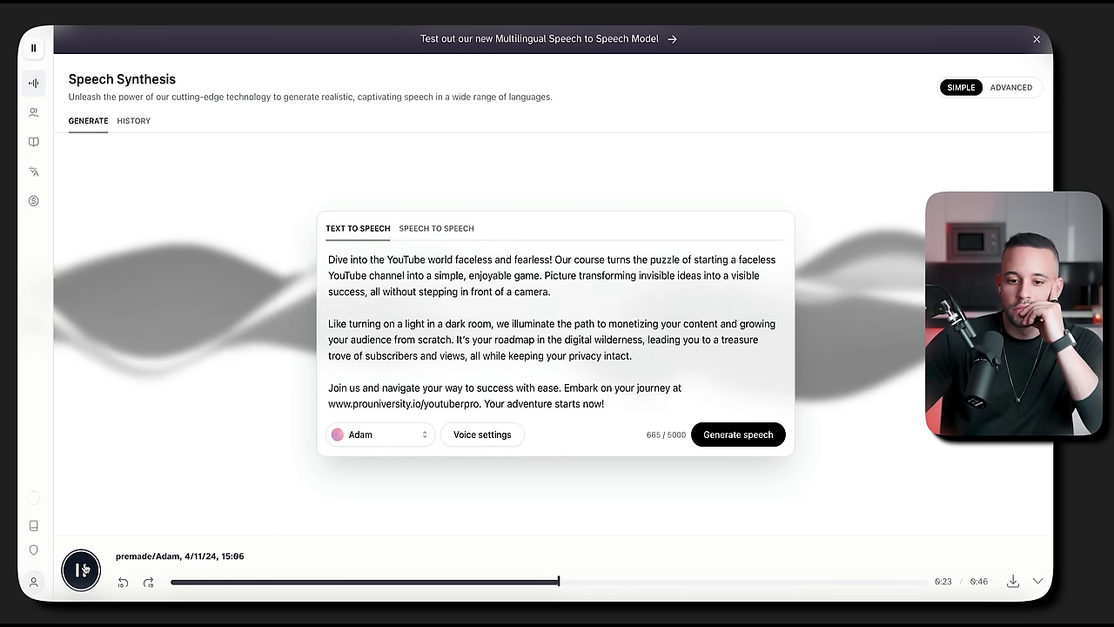
left_click(84, 569)
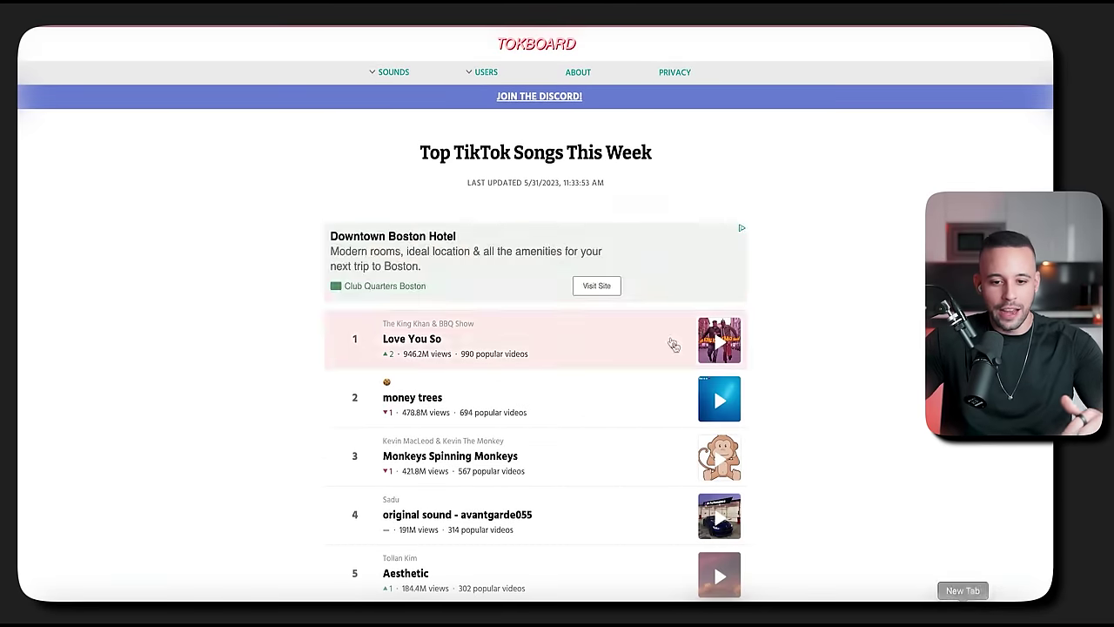
Switch to Tokboard and browse the Top TikTok Songs This Week list for trending background music.
scroll(652, 330, "down", 5)
scroll(253, 243, "up", 4)
scroll(276, 335, "down", 20)
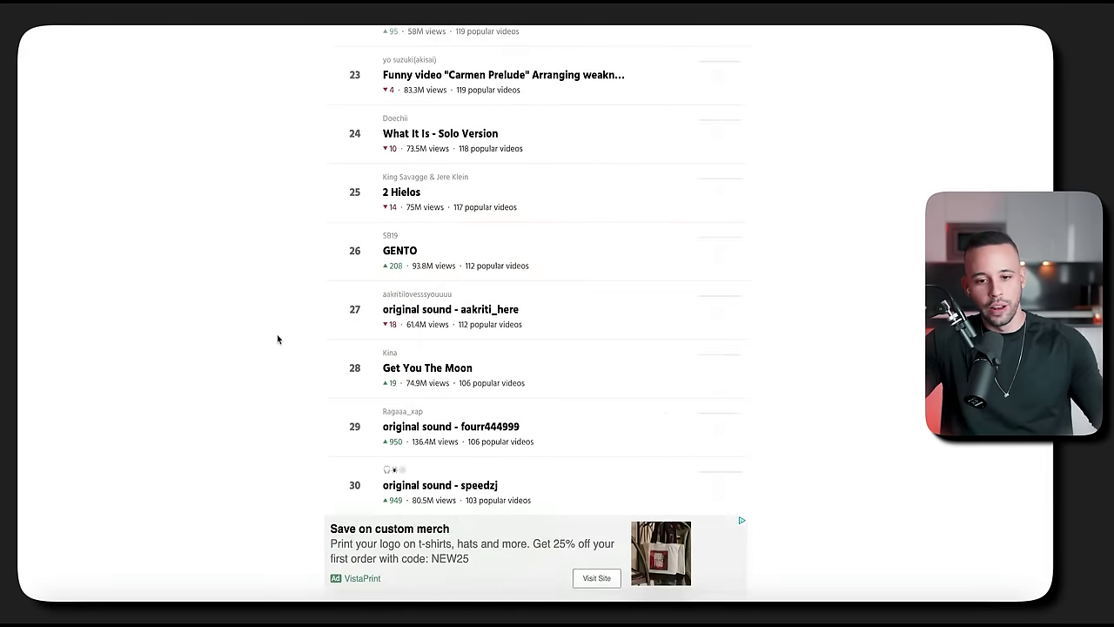
scroll(278, 336, "down", 20)
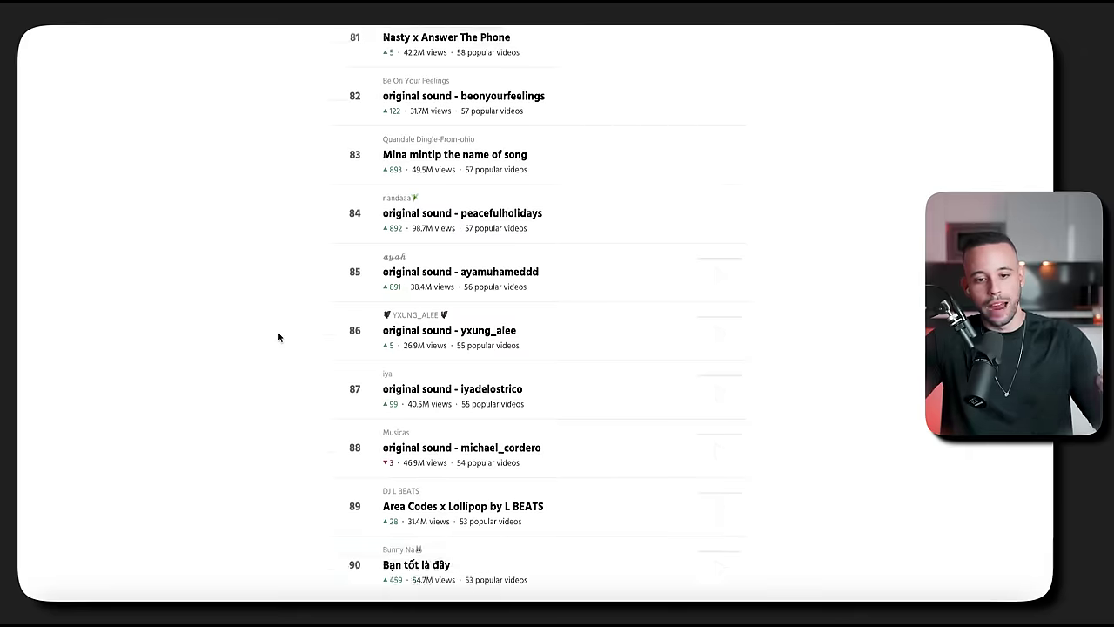
scroll(277, 331, "down", 20)
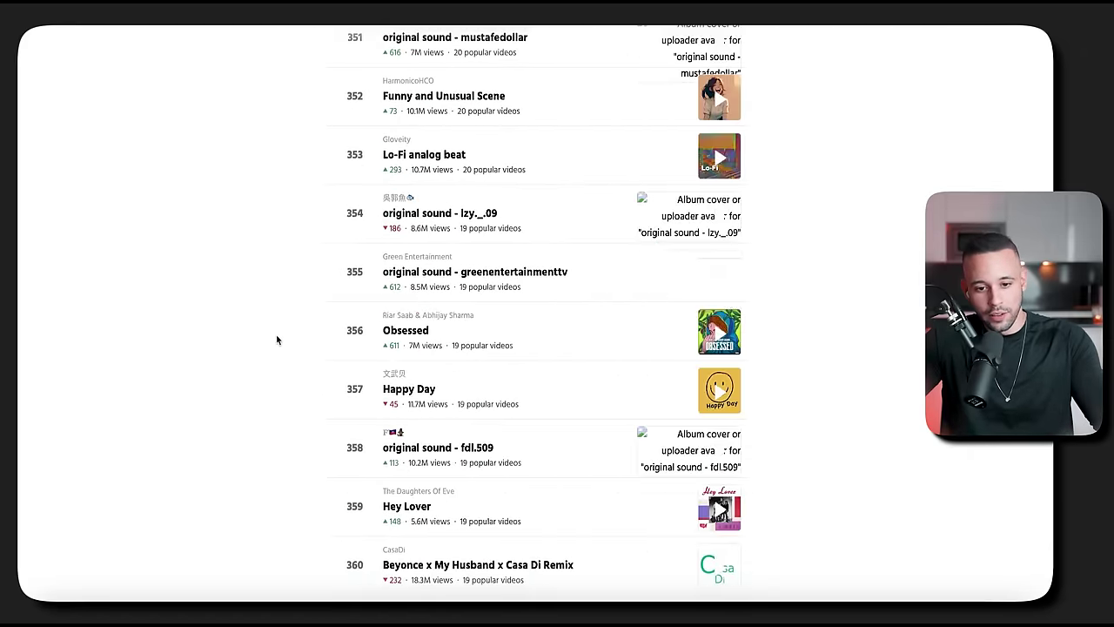
scroll(276, 339, "down", 20)
scroll(276, 339, "down", 20)
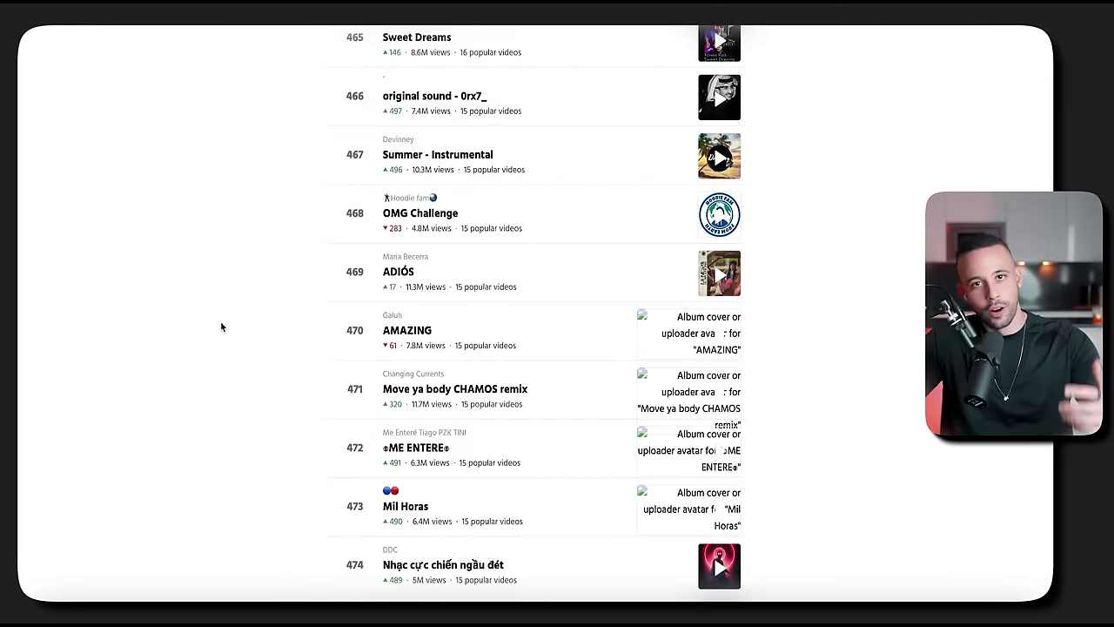
scroll(239, 380, "up", 20)
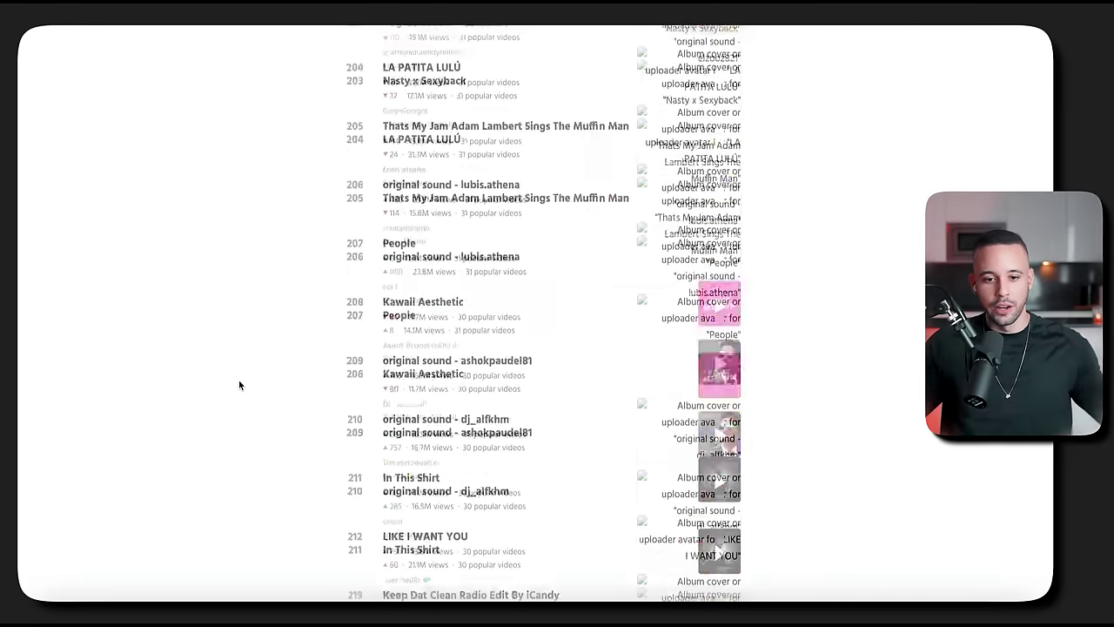
scroll(239, 379, "up", 20)
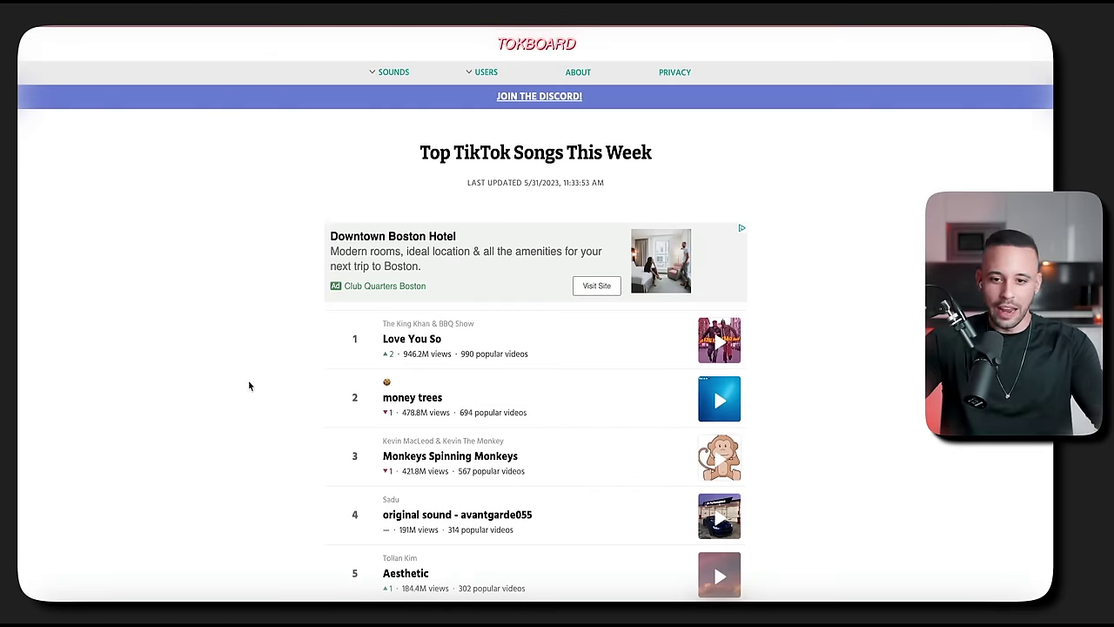
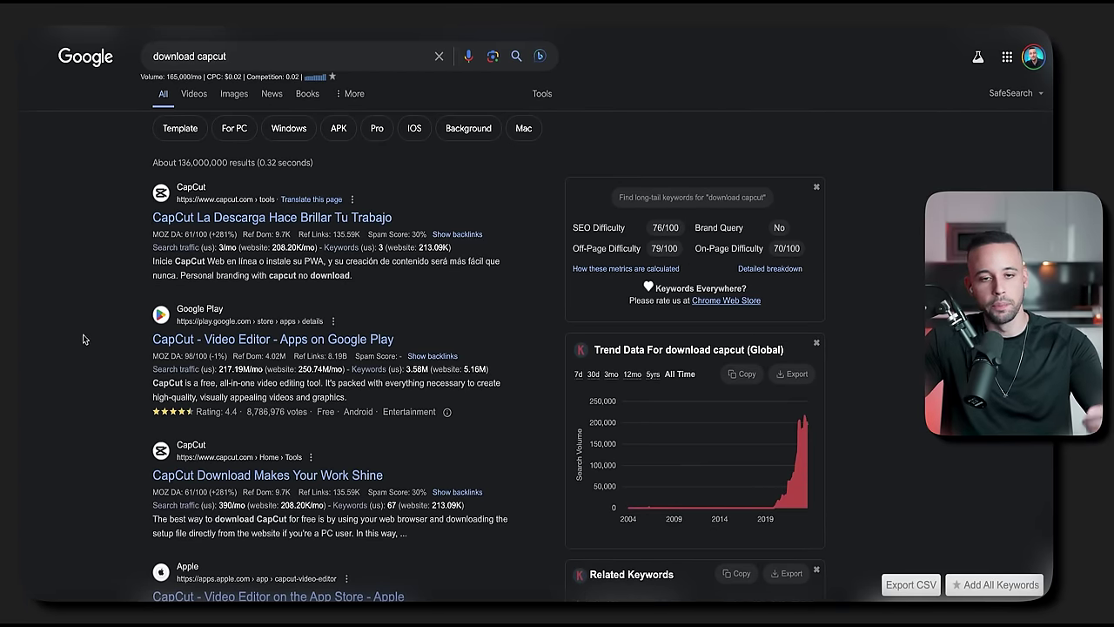
Search for the CapCut download, allow the downloaded CapCut app to open, and create a new project.
mouse_move(164, 252)
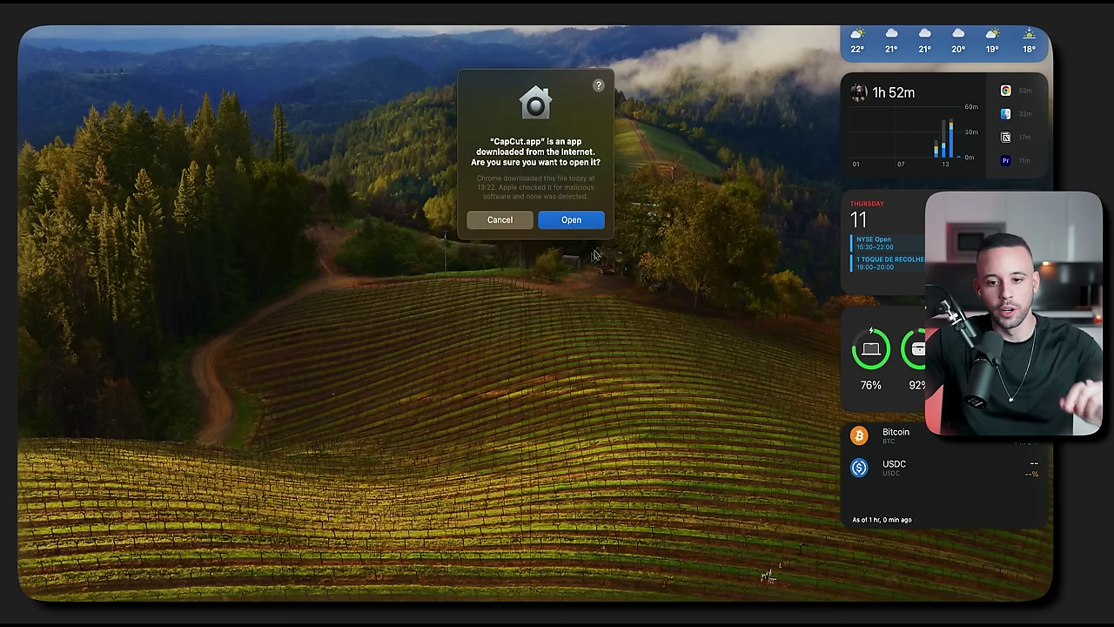
left_click(589, 222)
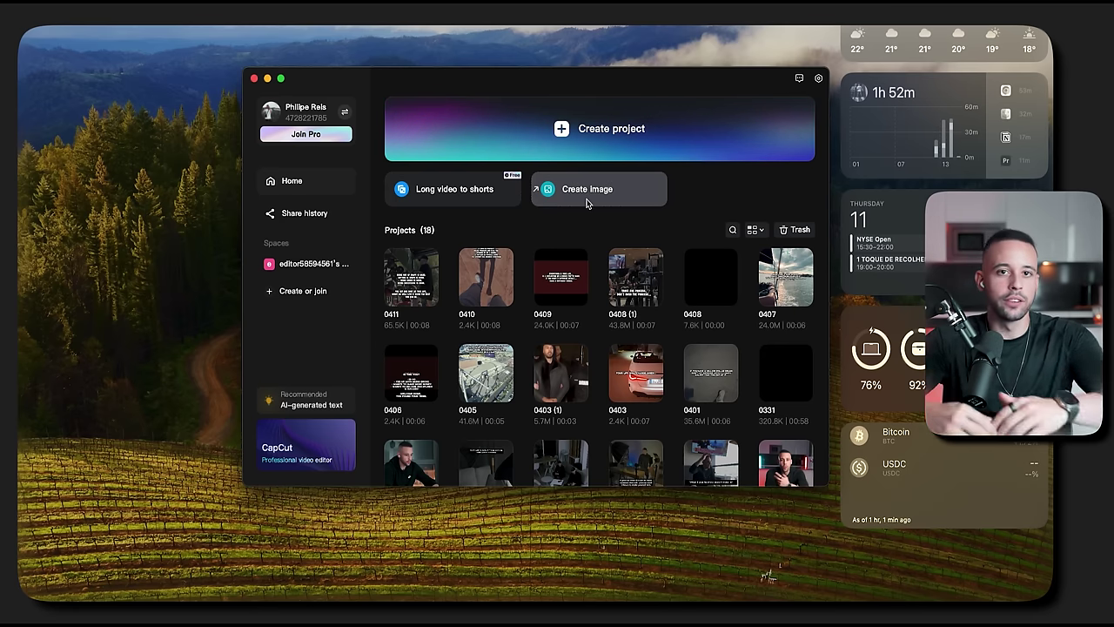
left_click(588, 155)
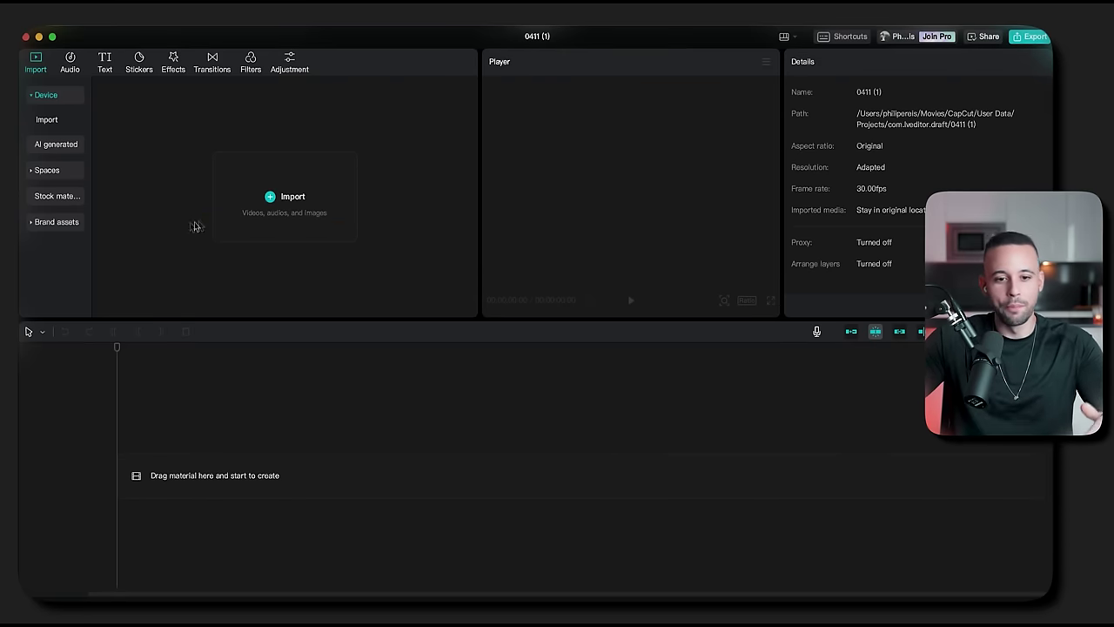
left_click_drag(194, 223, 199, 234)
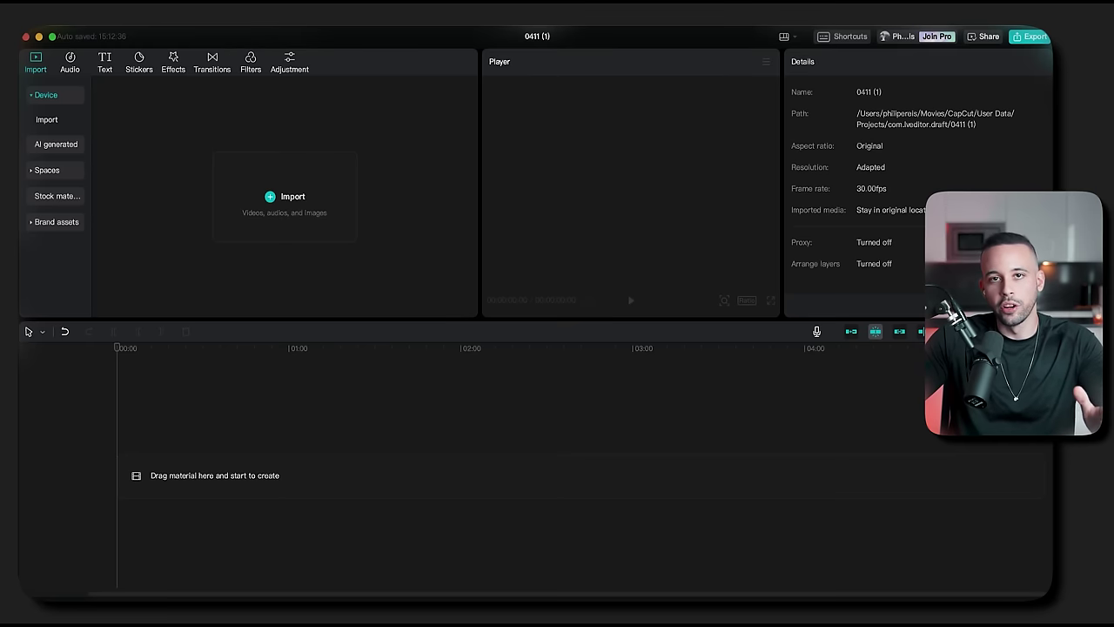
Import the Eternxlkz – SLAY! song and the ElevenLabs voiceover, and place the song directly after the voiceover on one audio track.
left_click_drag(870, 310, 117, 217)
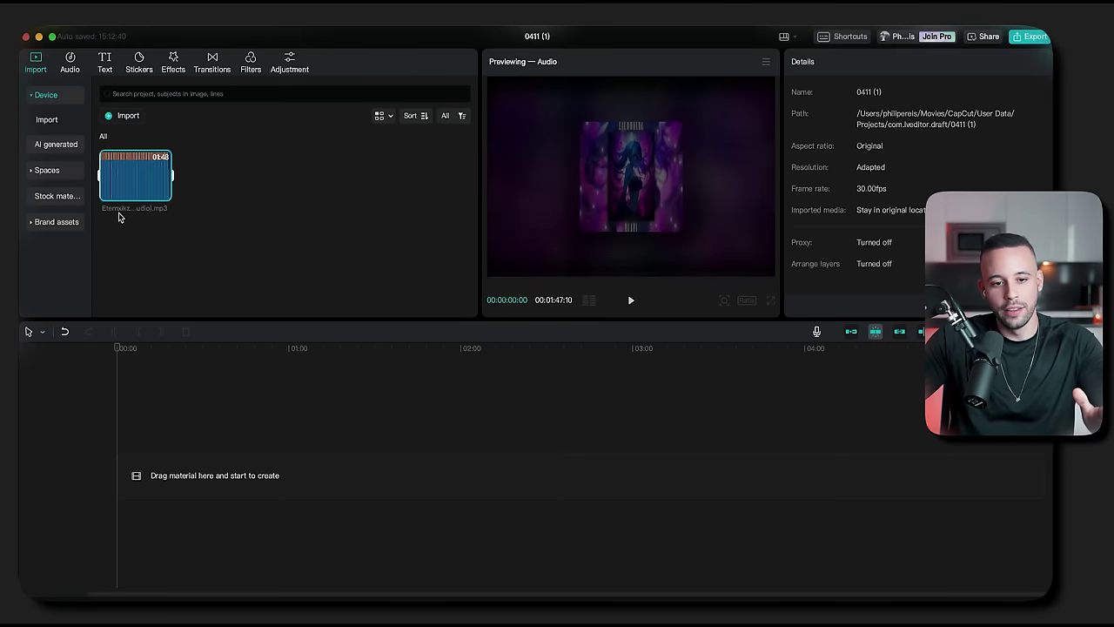
left_click_drag(116, 167, 127, 519)
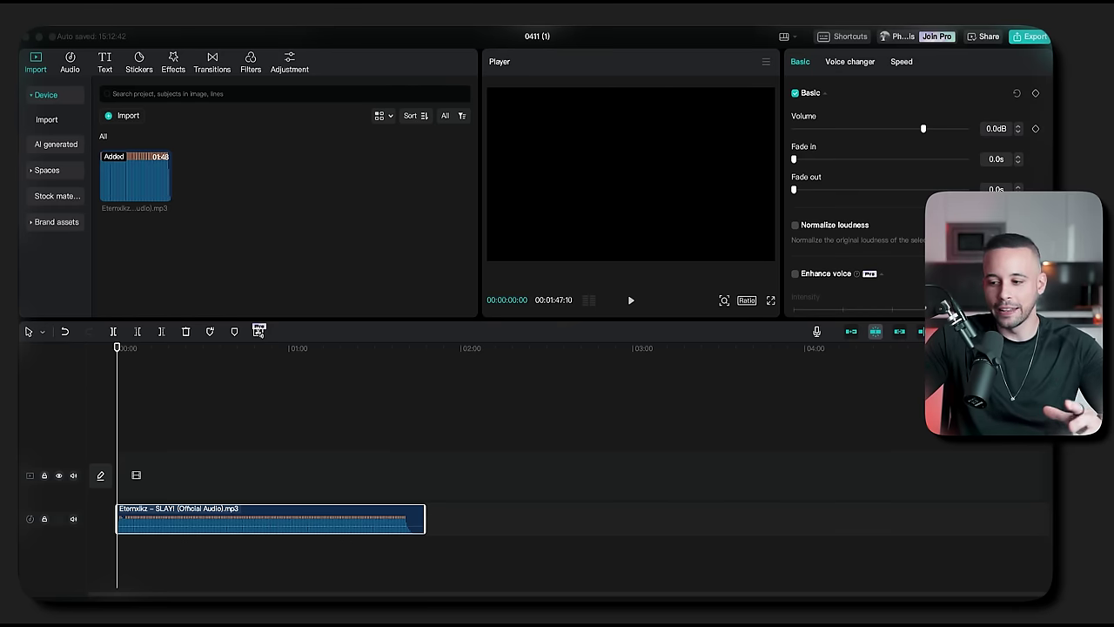
left_click_drag(281, 393, 161, 483)
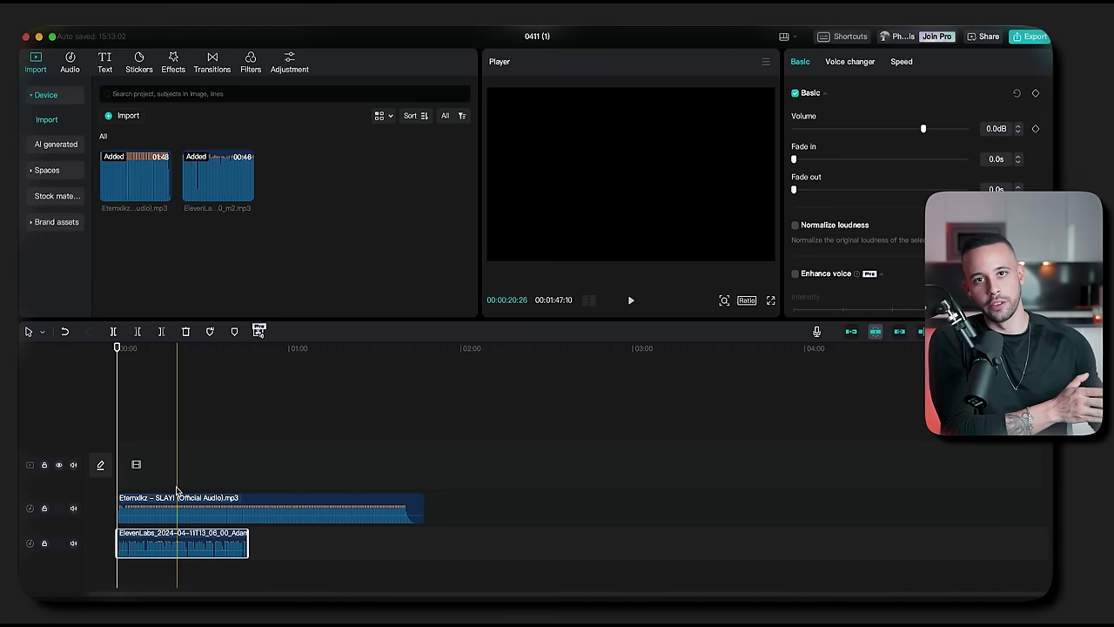
left_click_drag(130, 504, 260, 549)
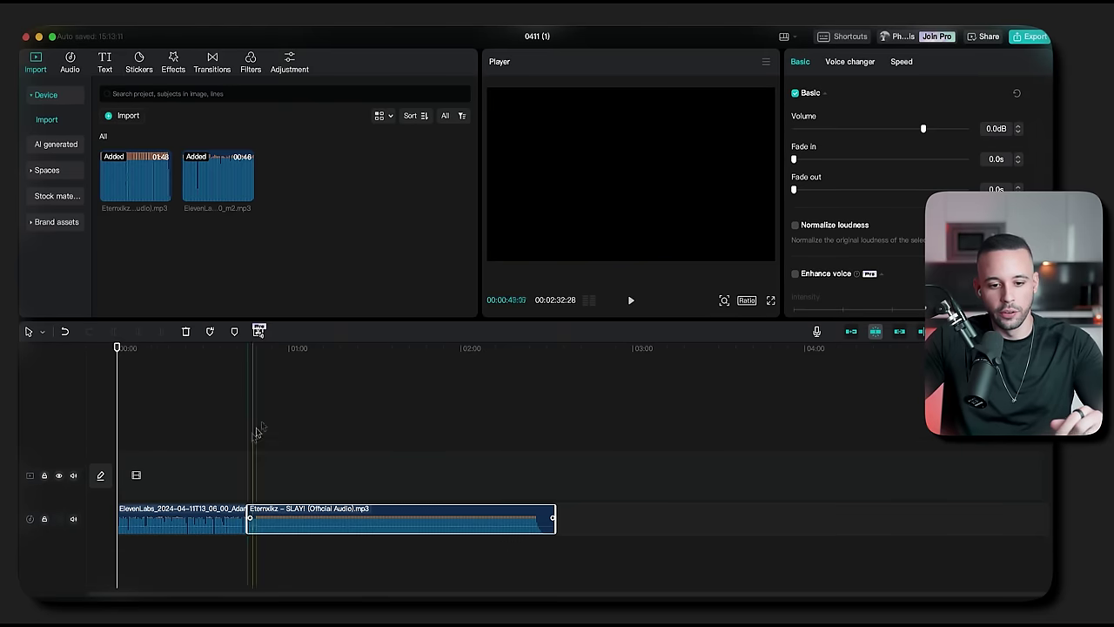
Play the voiceover from the start of the timeline and listen at several points through the voiceover and the song.
key("space")
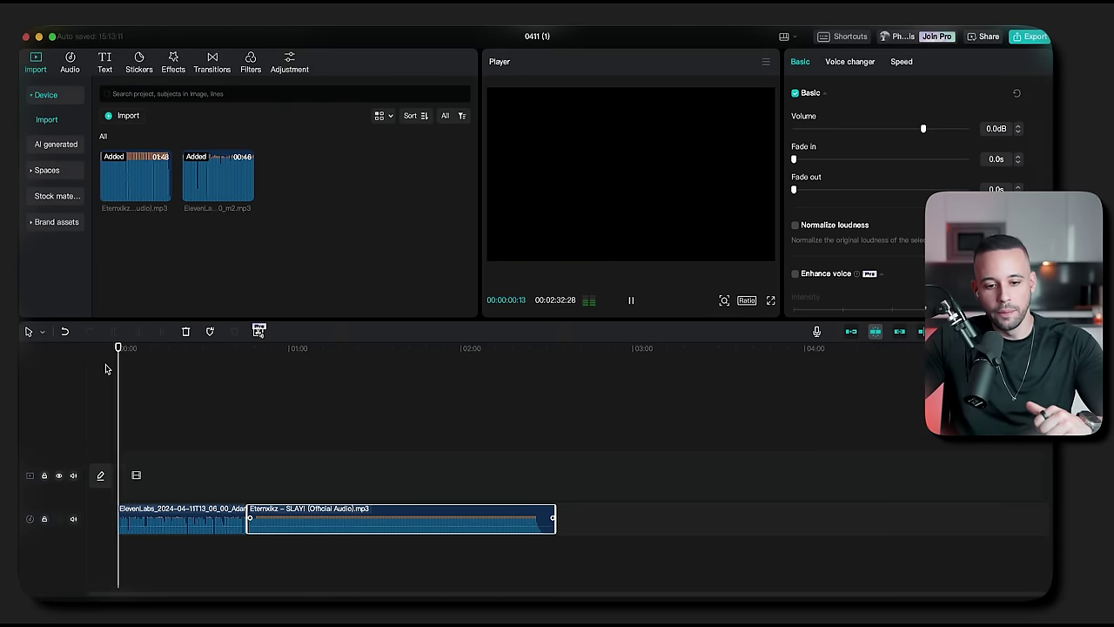
left_click(233, 347)
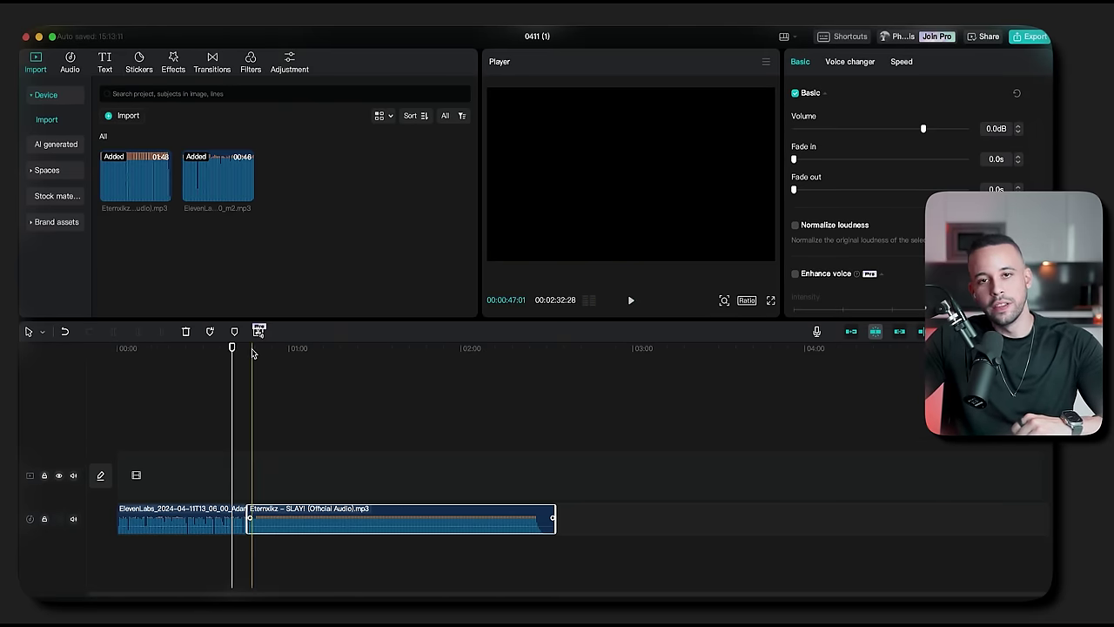
left_click(254, 349)
mouse_move(254, 352)
left_mouse_down()
mouse_move(241, 349)
mouse_move(257, 348)
left_mouse_up()
left_click(432, 441)
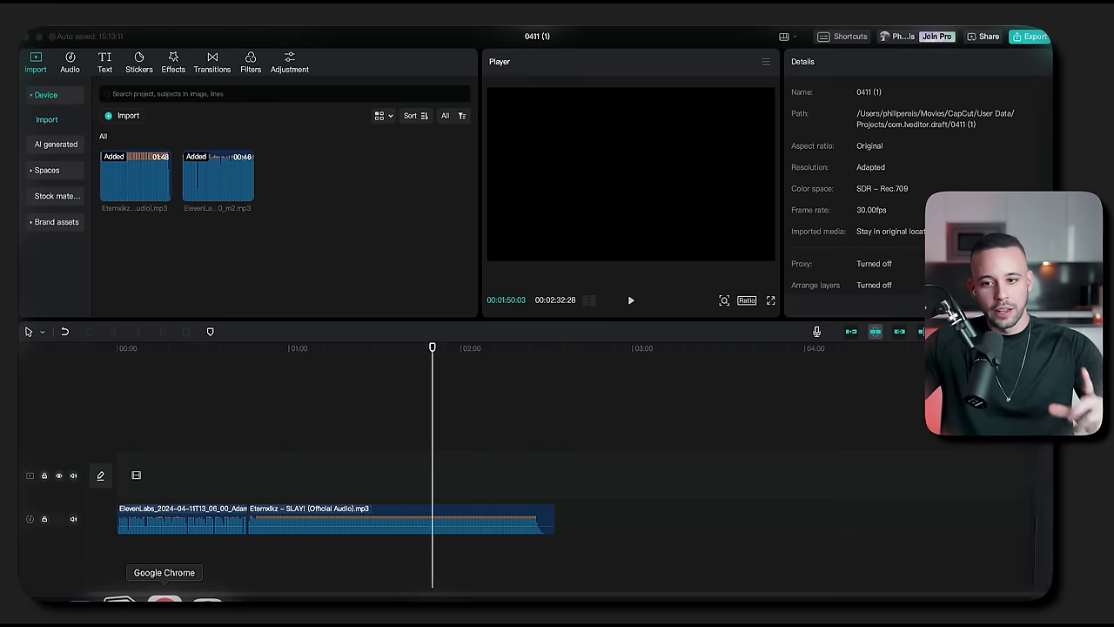
Switch to YouTube in Chrome, search for "slay slowed" and compare the slowed versions with the official audio.
left_click(162, 600)
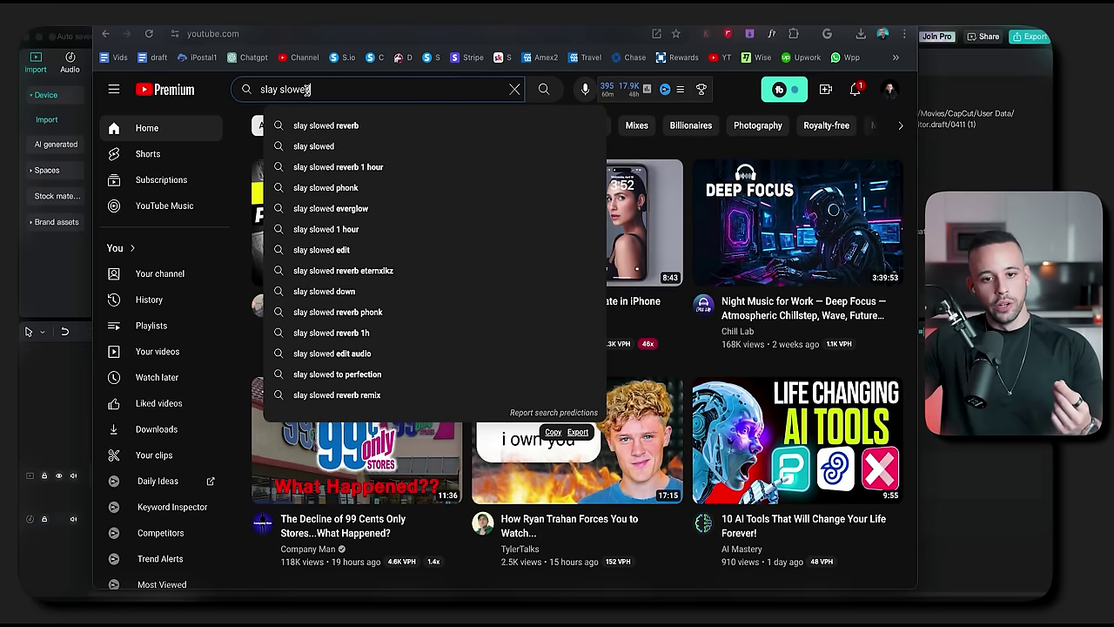
left_click(349, 147)
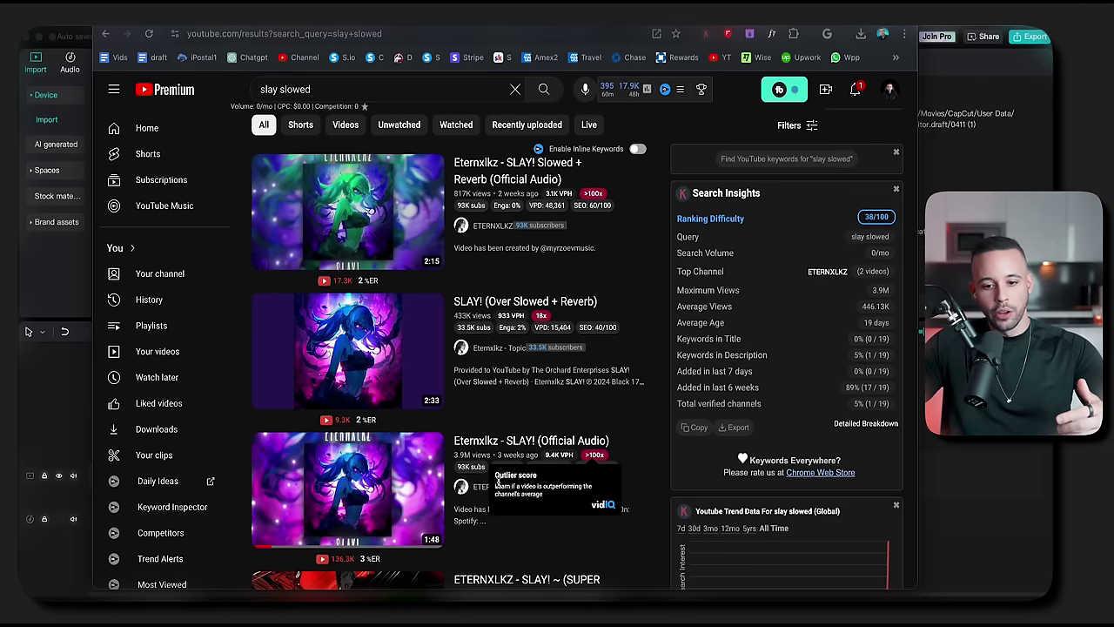
mouse_move(507, 468)
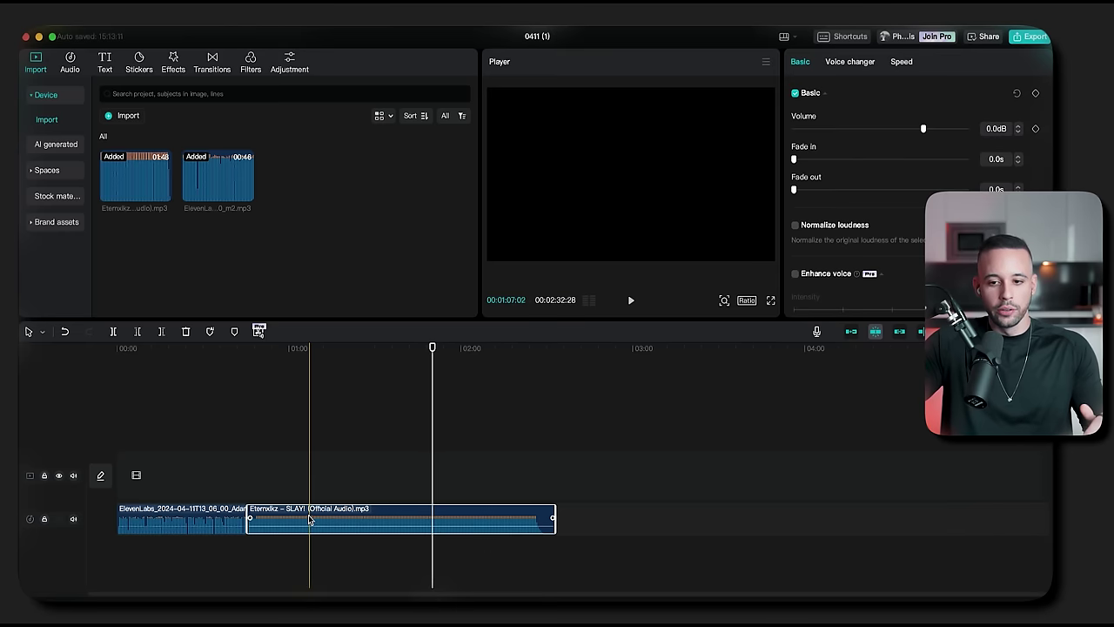
In CapCut, slow the SLAY! song clip down to 0.6x speed.
left_click(902, 62)
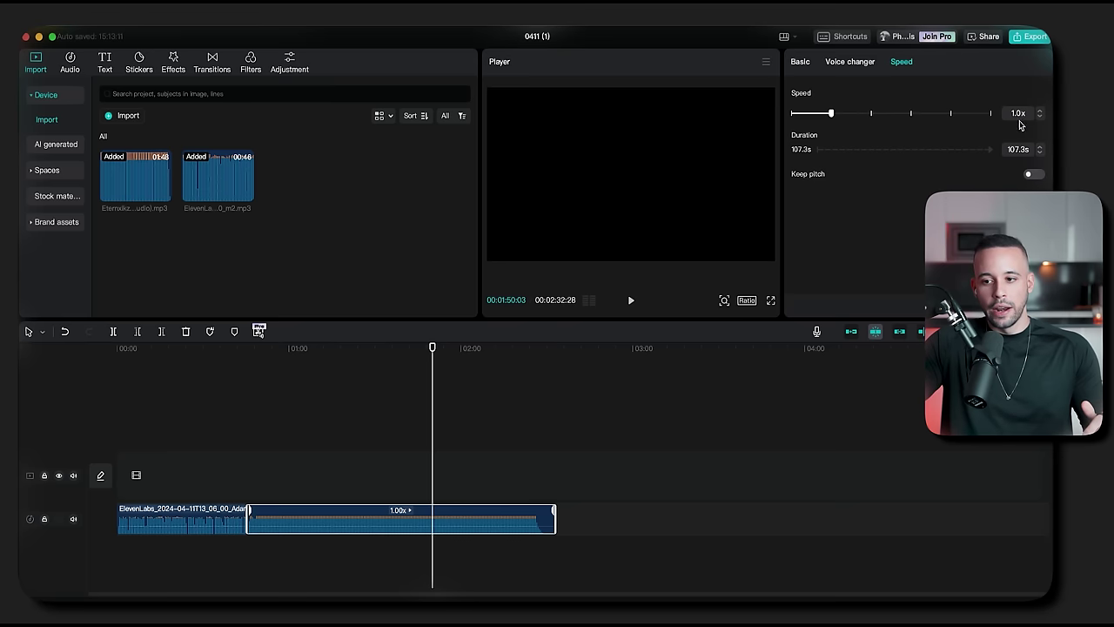
left_click_drag(831, 114, 816, 116)
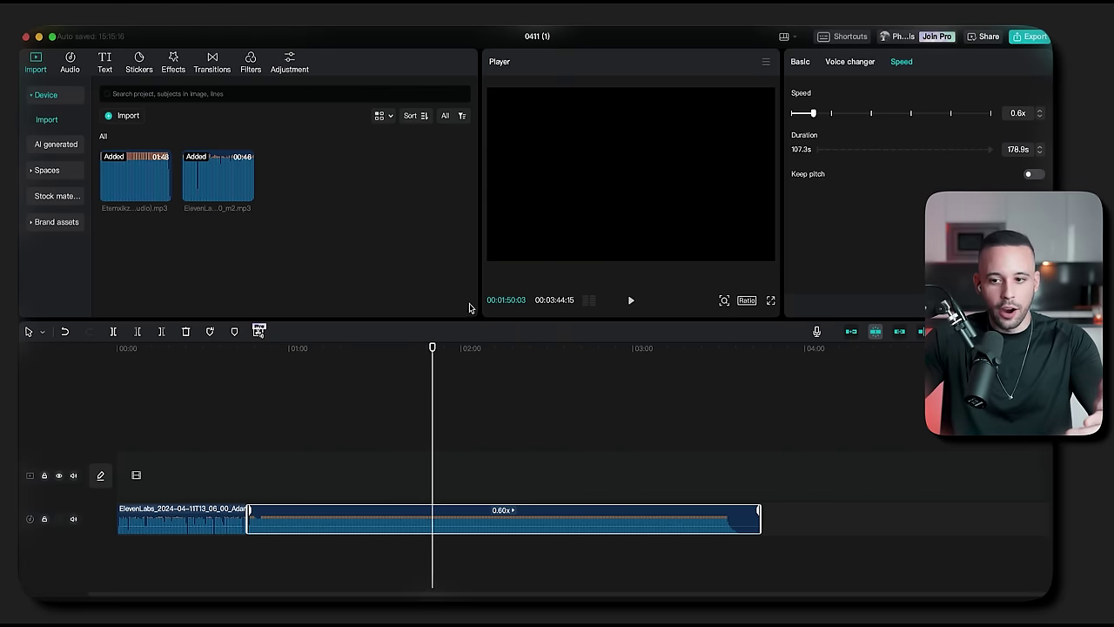
Open the export settings and name the exported file "Slay – Slowed to perfection".
left_click(1028, 38)
type("Slay - Slowed to perfection")
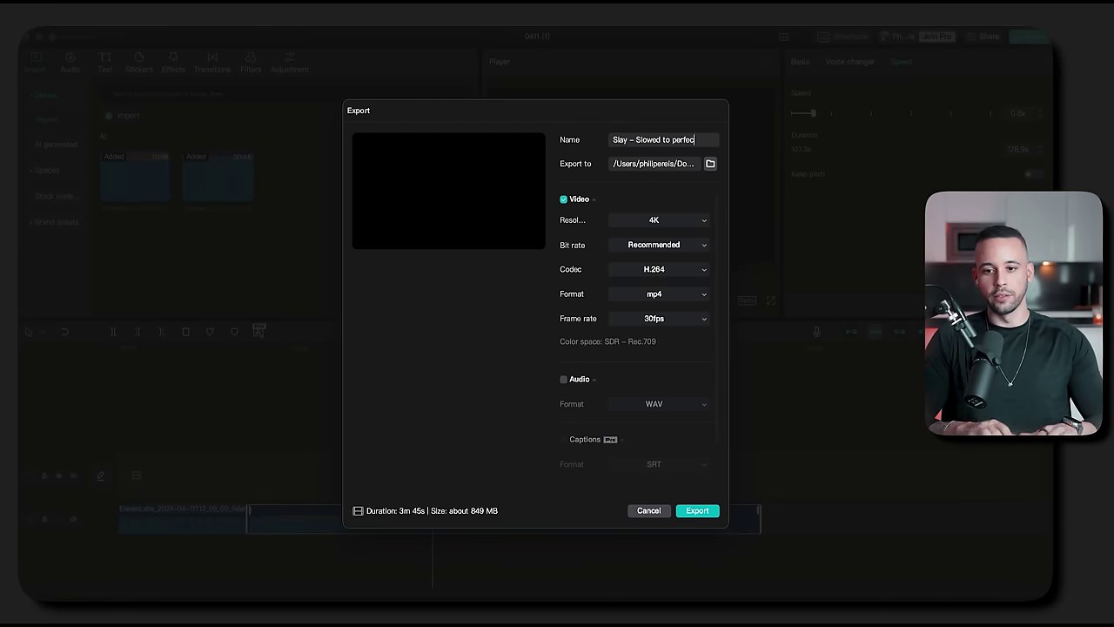
key("Return")
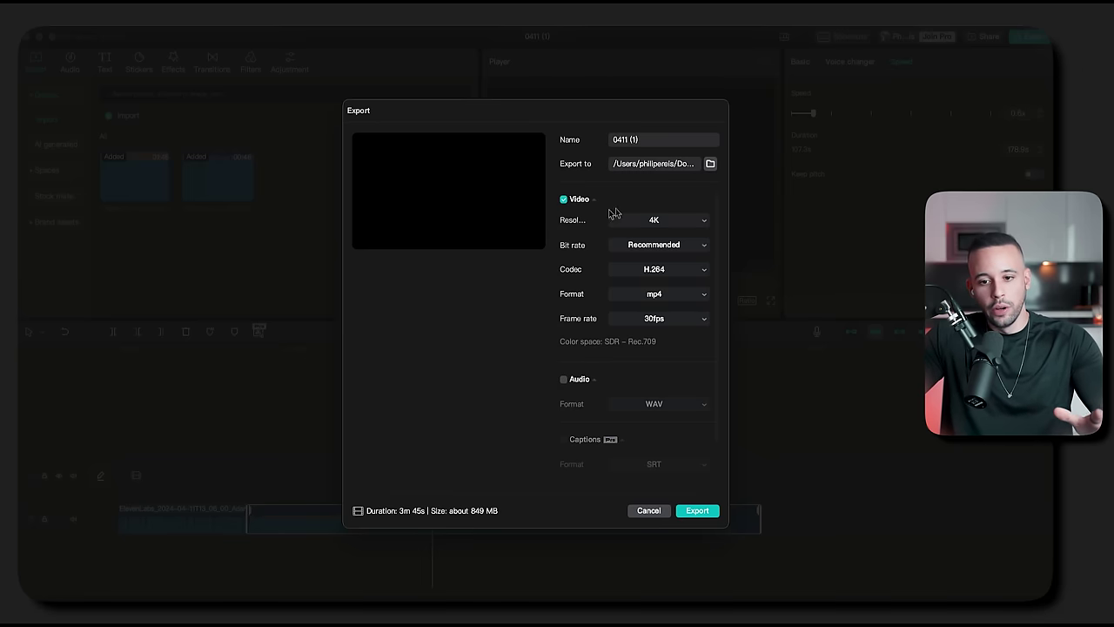
left_click_drag(654, 140, 566, 142)
type("Slay – Slowed to perfection")
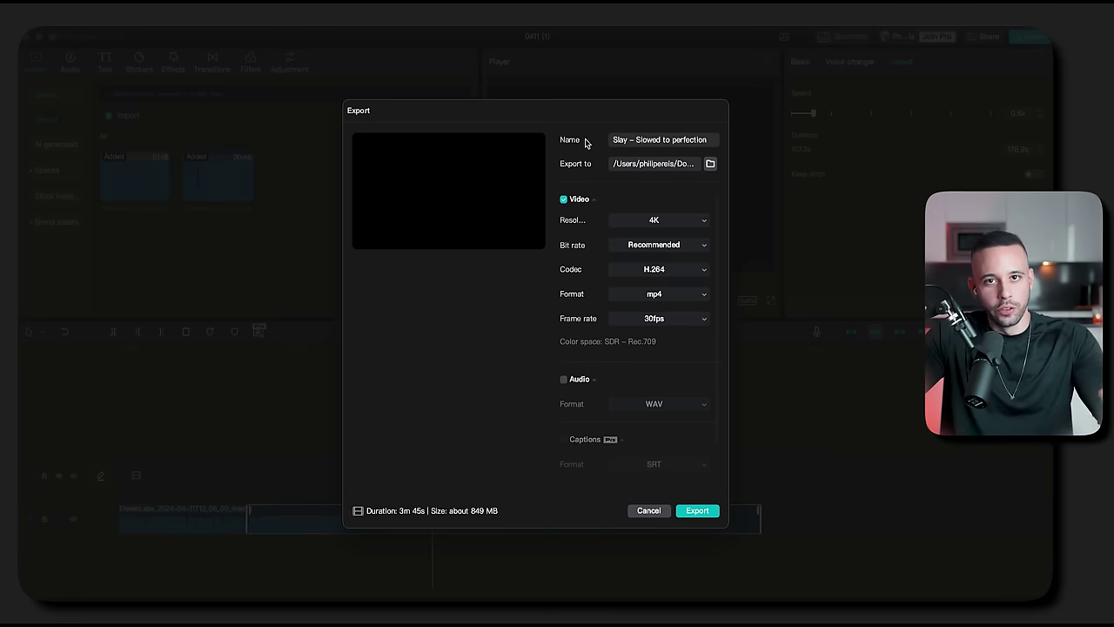
Include a separate audio file in MP3 format in the export and export the project.
left_click(563, 380)
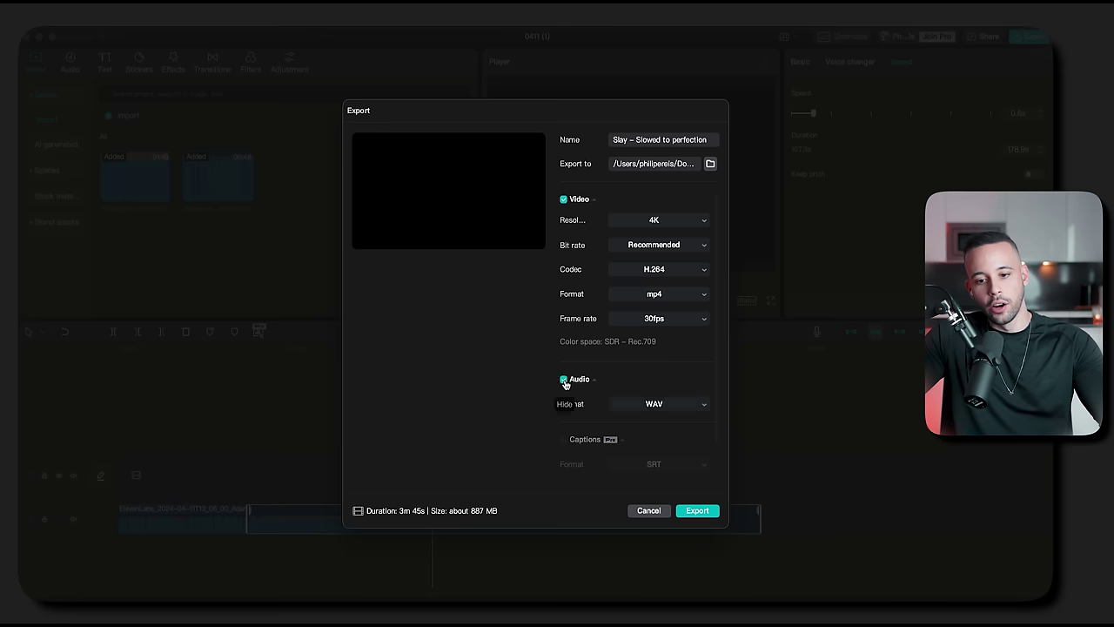
left_click(671, 407)
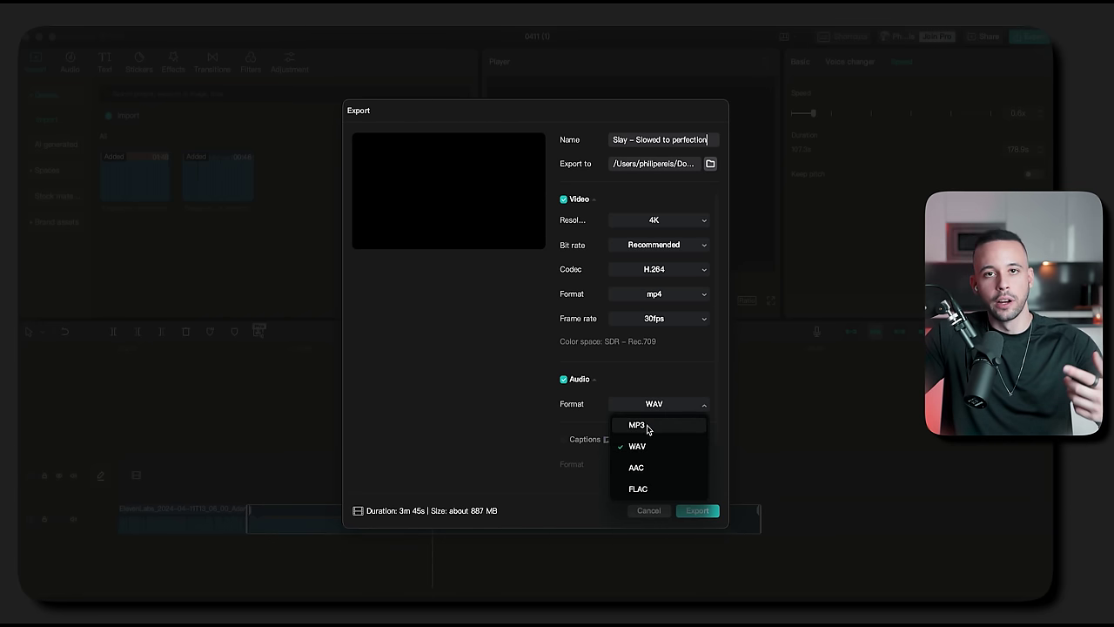
left_click(647, 426)
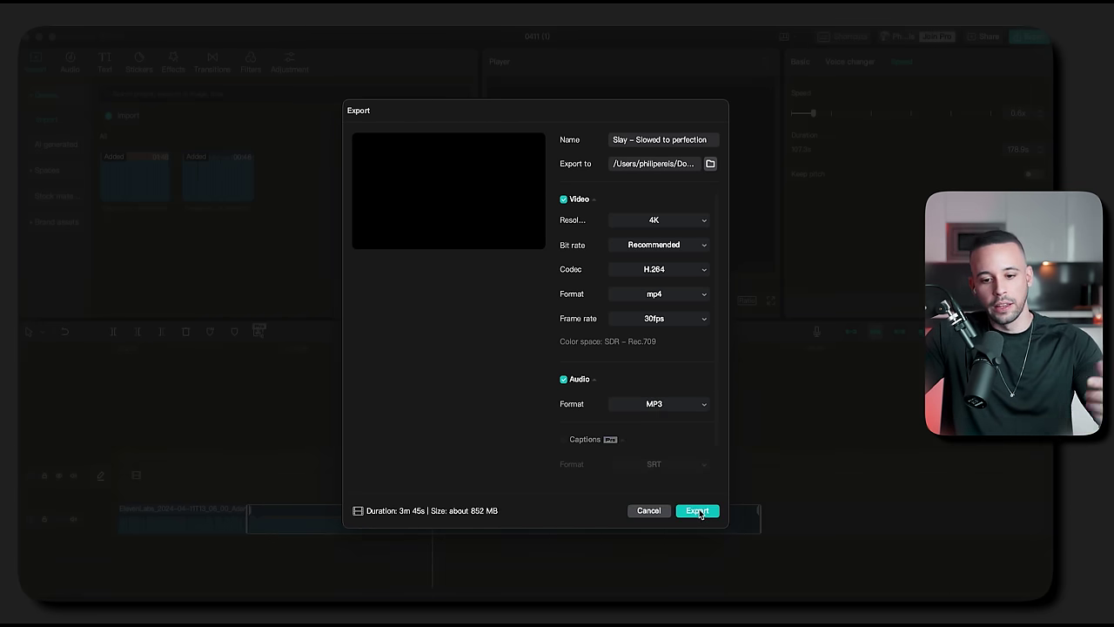
left_click(697, 510)
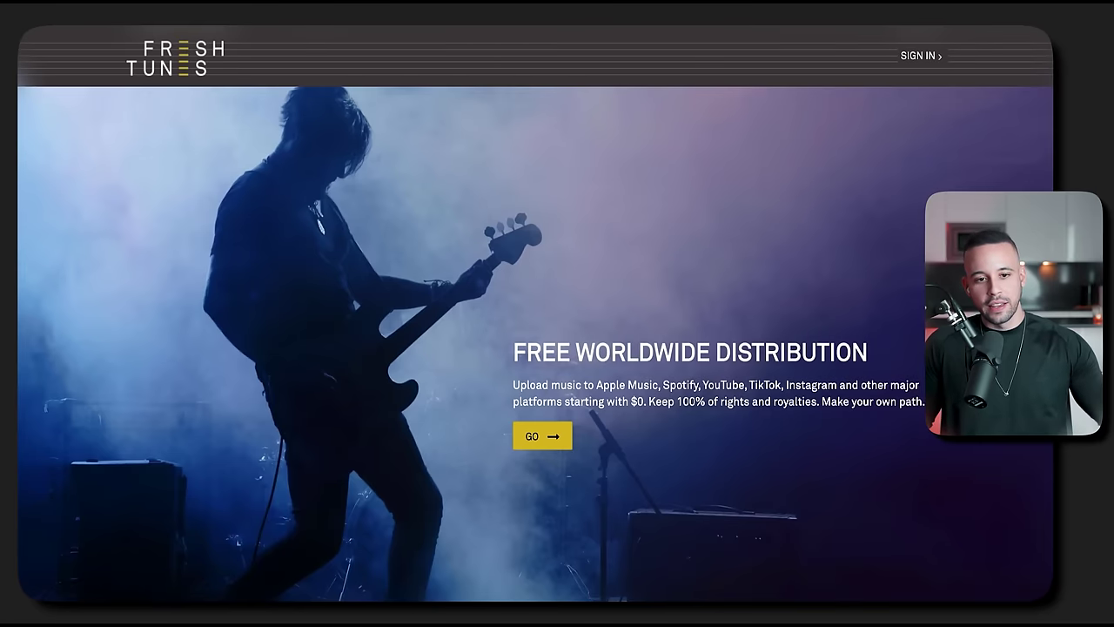
Sign in to FreshTunes with the terms accepted, and start a new album, reading and acknowledging the copyright responsibility notice.
left_click(922, 56)
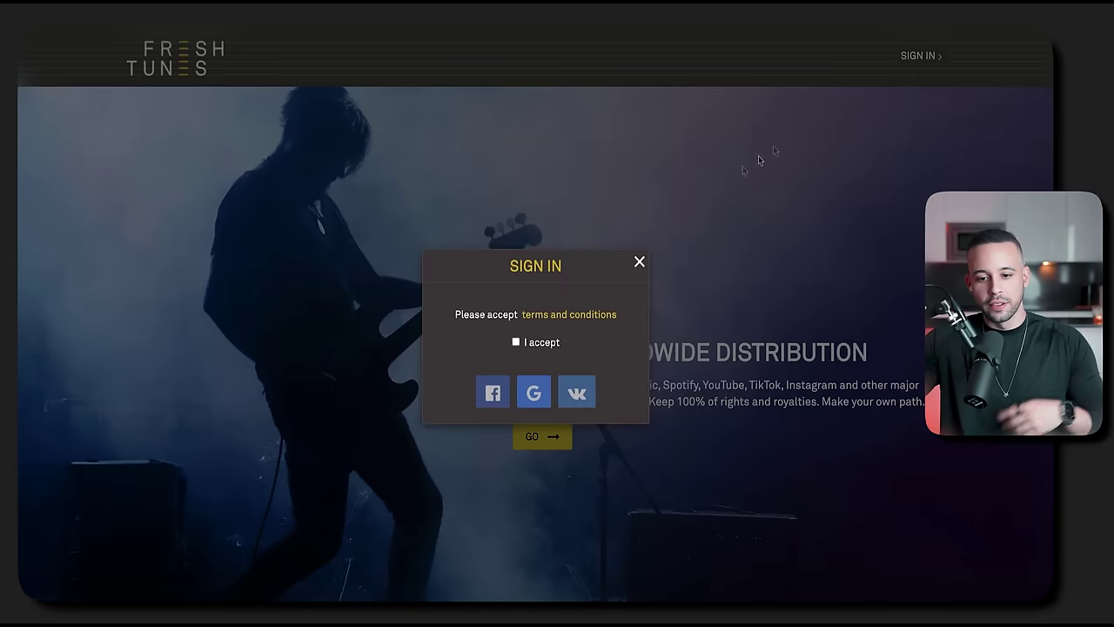
left_click(539, 343)
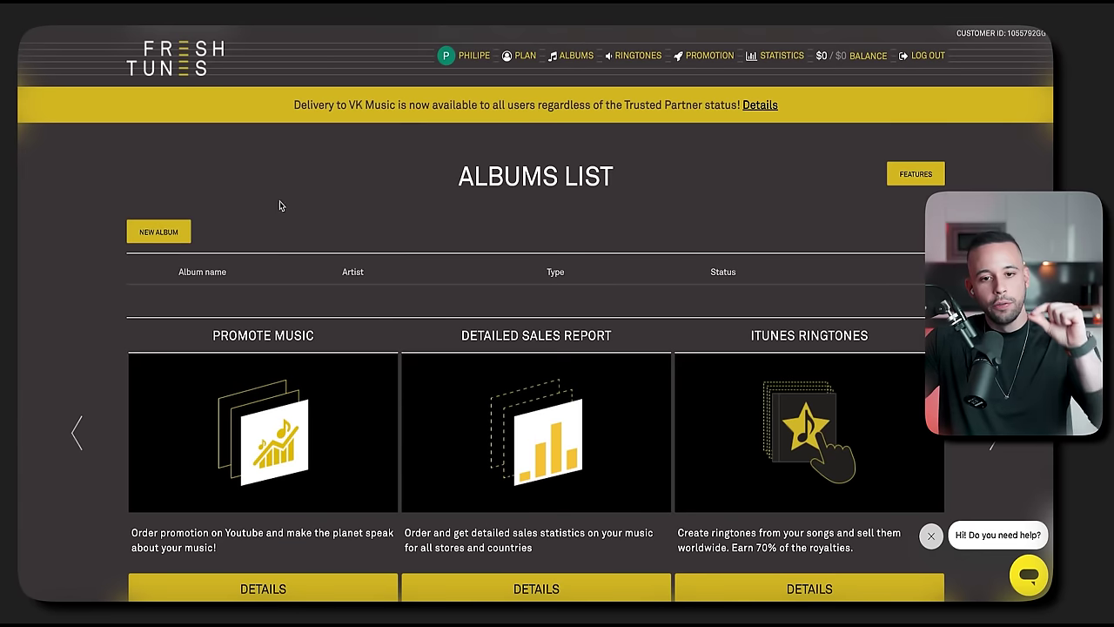
left_click(159, 237)
left_click_drag(401, 266, 544, 416)
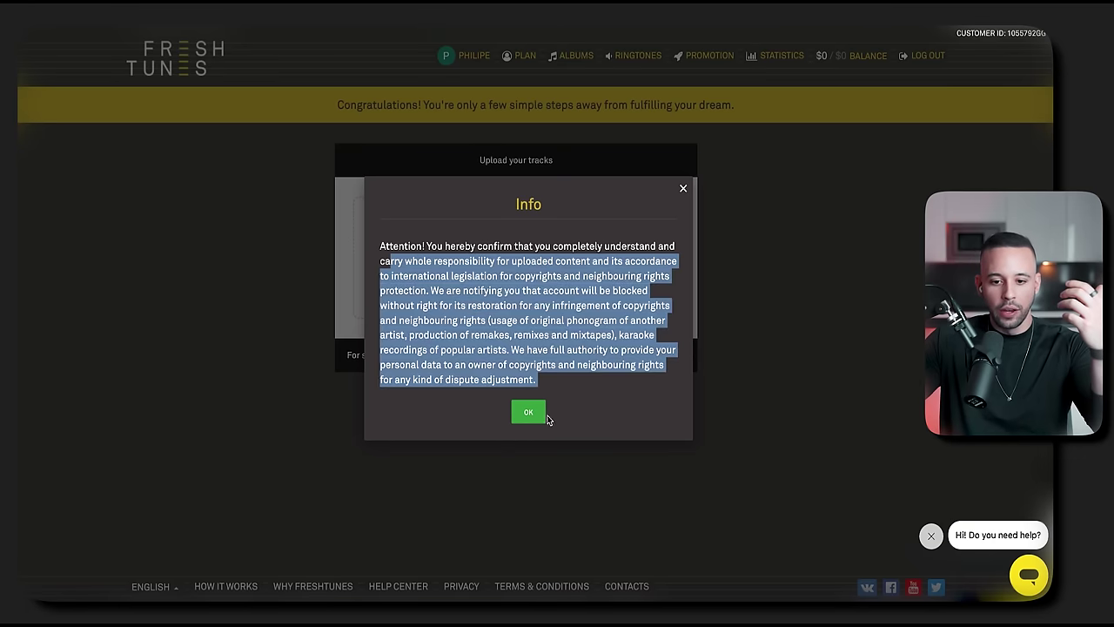
left_click(528, 412)
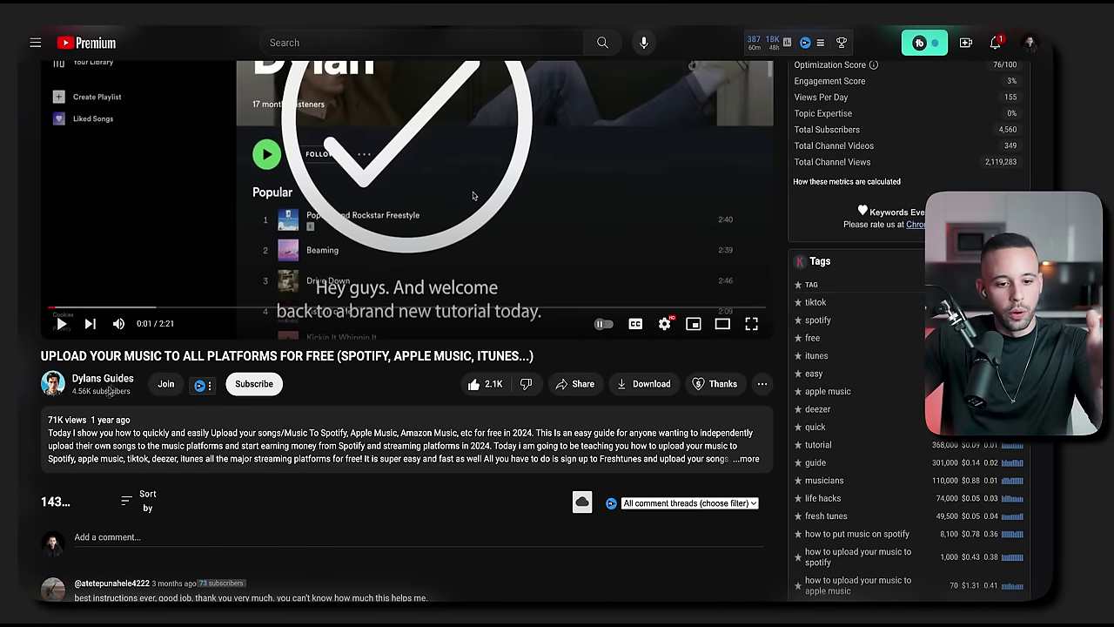
Look over the YouTube tutorial "UPLOAD YOUR MUSIC TO ALL PLATFORMS FOR FREE" and its details.
scroll(365, 379, "up", 3)
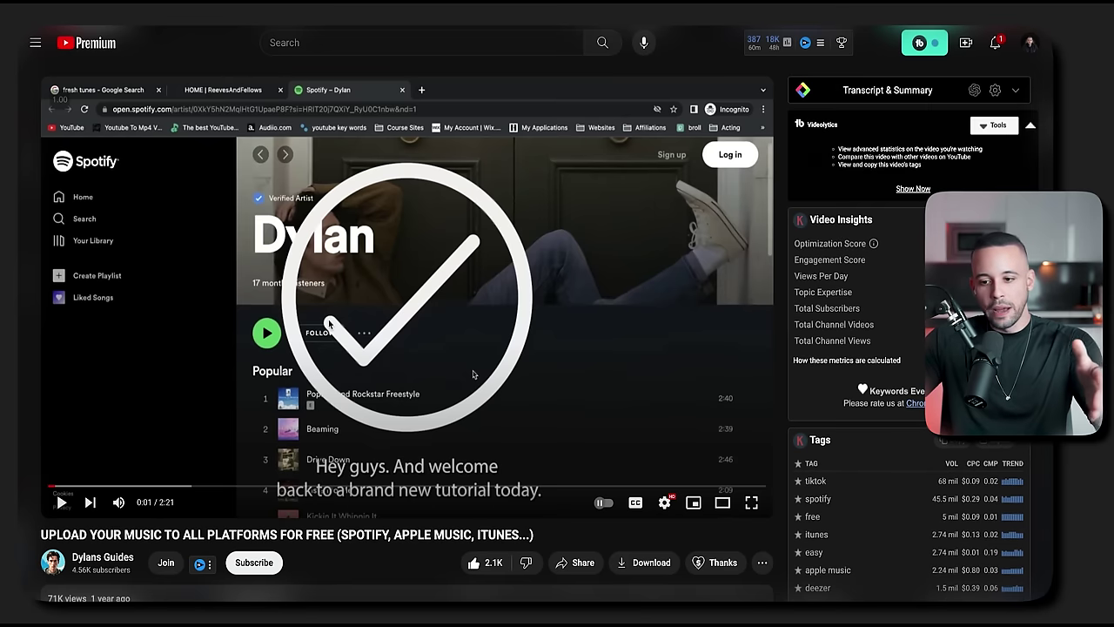